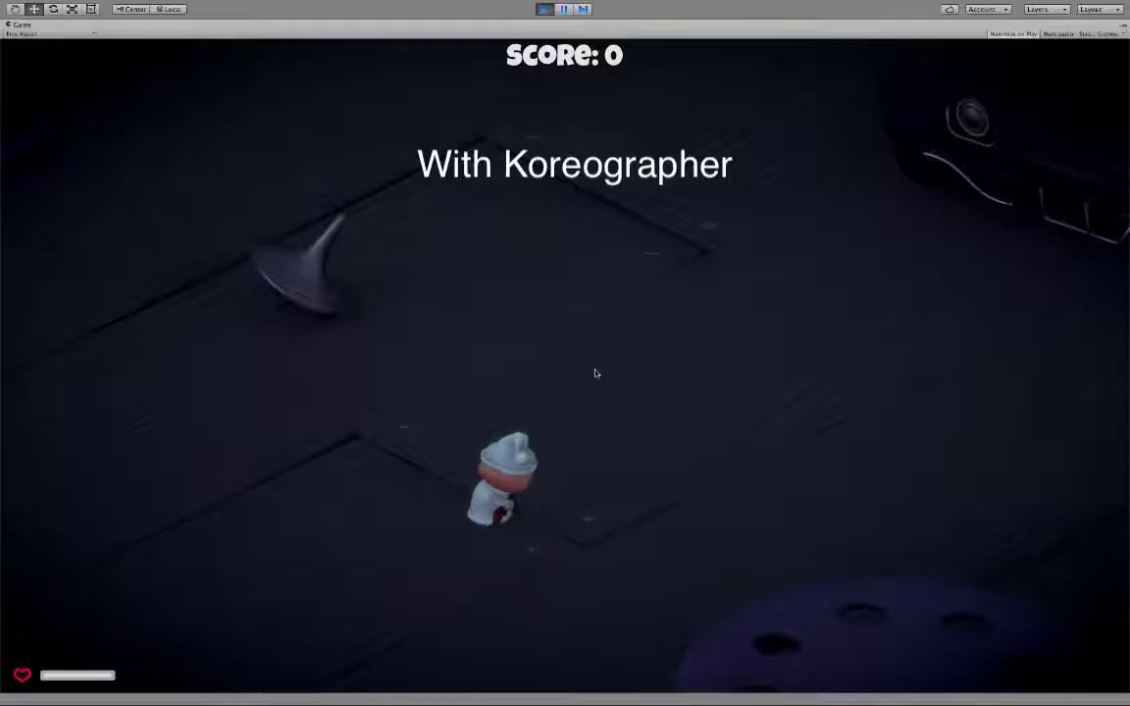
Playtest the shooter by walking the character across the floor and firing the gun.
key("w")
key("d")
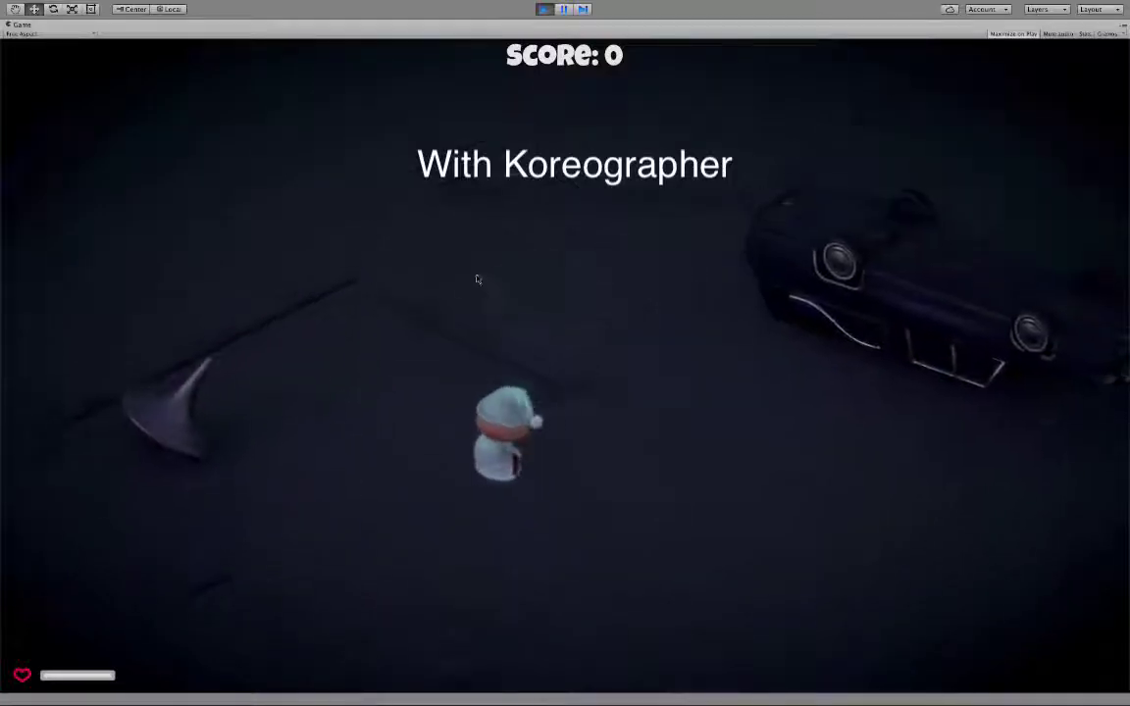
left_click(211, 412)
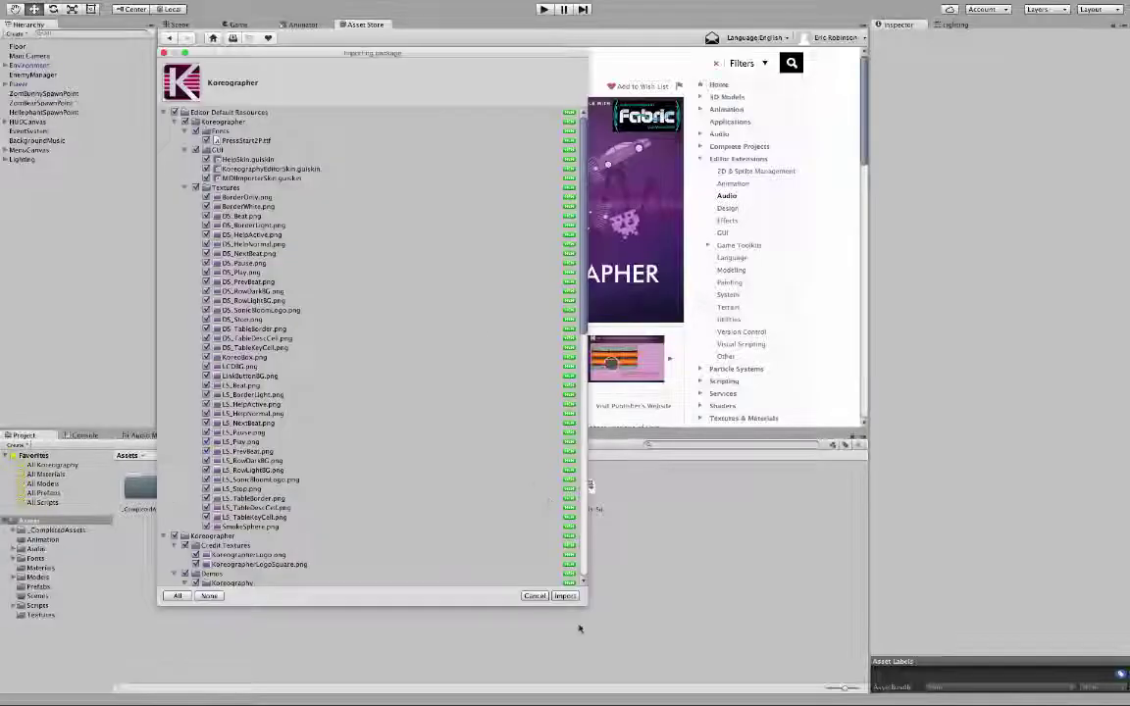
Import all listed assets of the Koreographer package into the project.
left_click(549, 596)
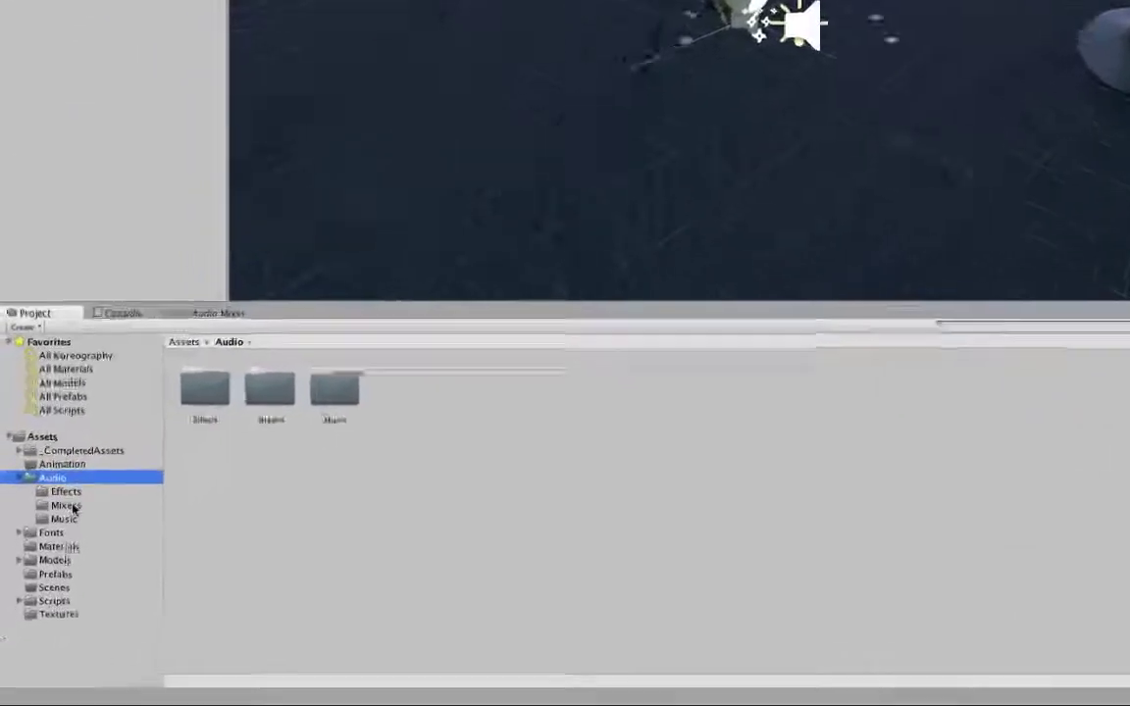
Open MasterMixer from the Audio Mixers folder and bring up the options of the Music group's Duck Volume effect.
left_click(76, 476)
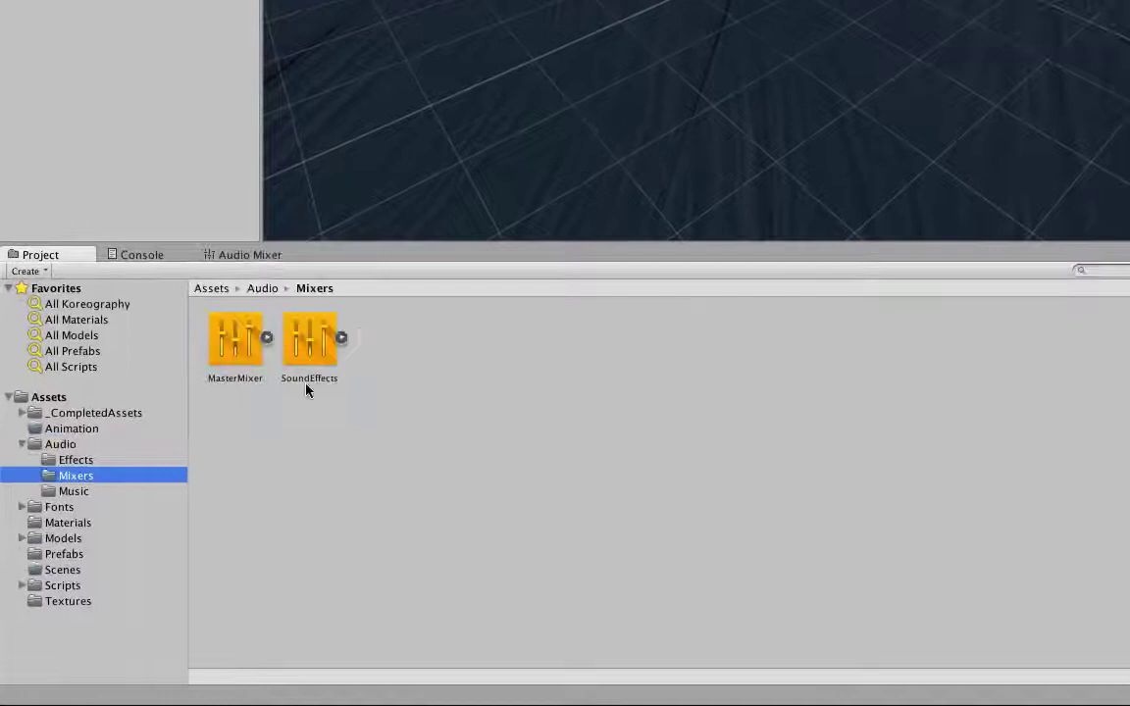
double_click(253, 339)
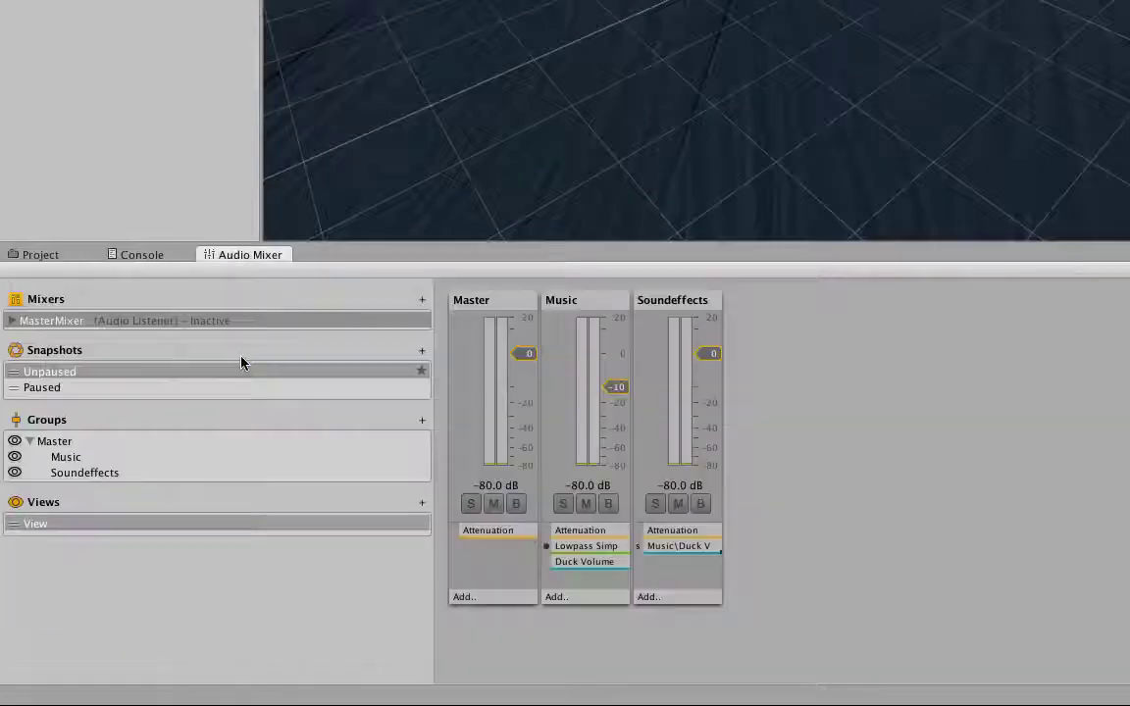
right_click(593, 568)
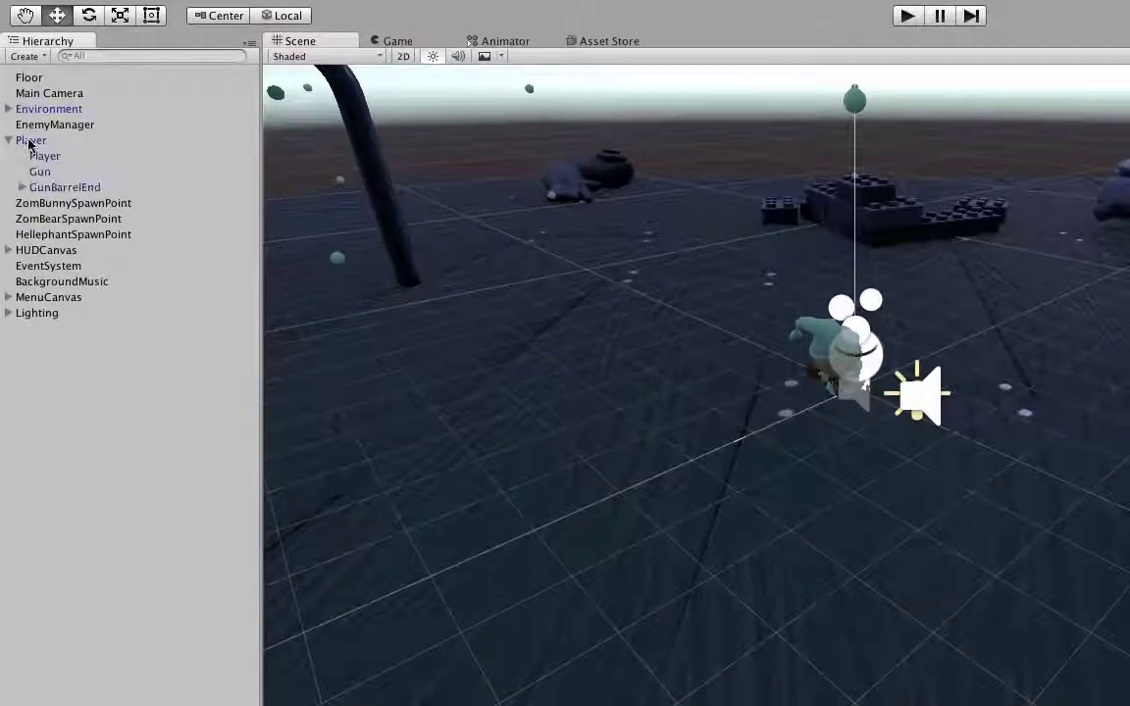
Open the PlayerShooting script attached to the Player's GunBarrelEnd object for editing in MonoDevelop.
left_click(32, 140)
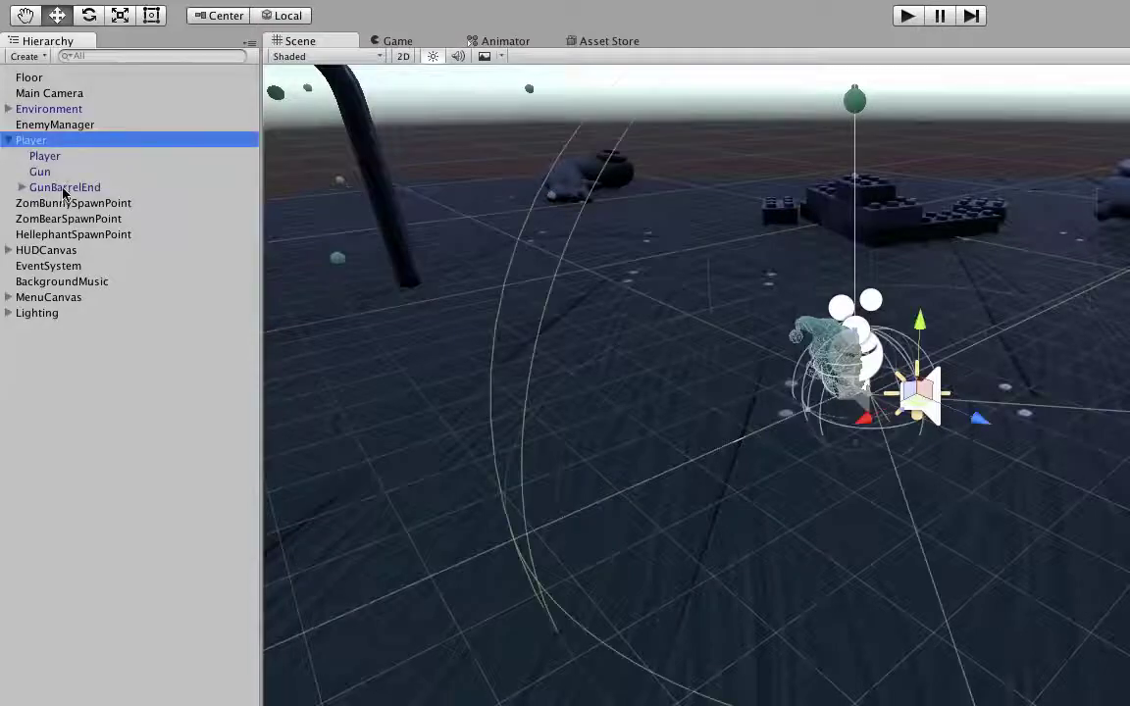
left_click(64, 188)
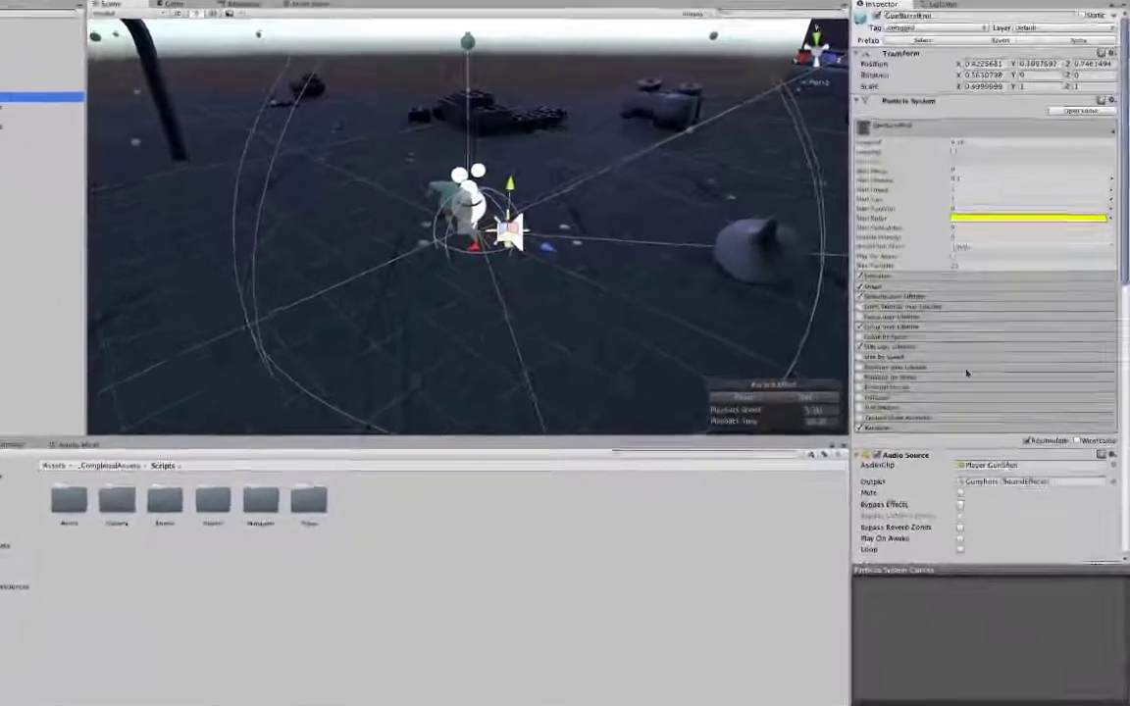
scroll(966, 373, "down", 10)
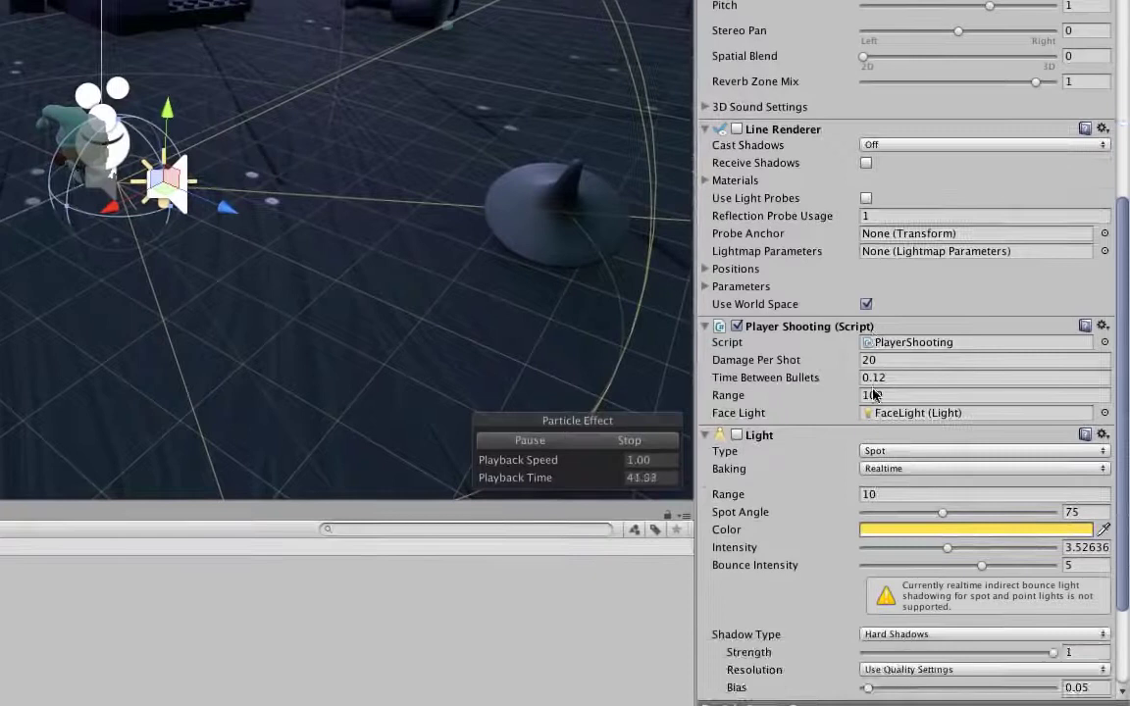
left_click(892, 343)
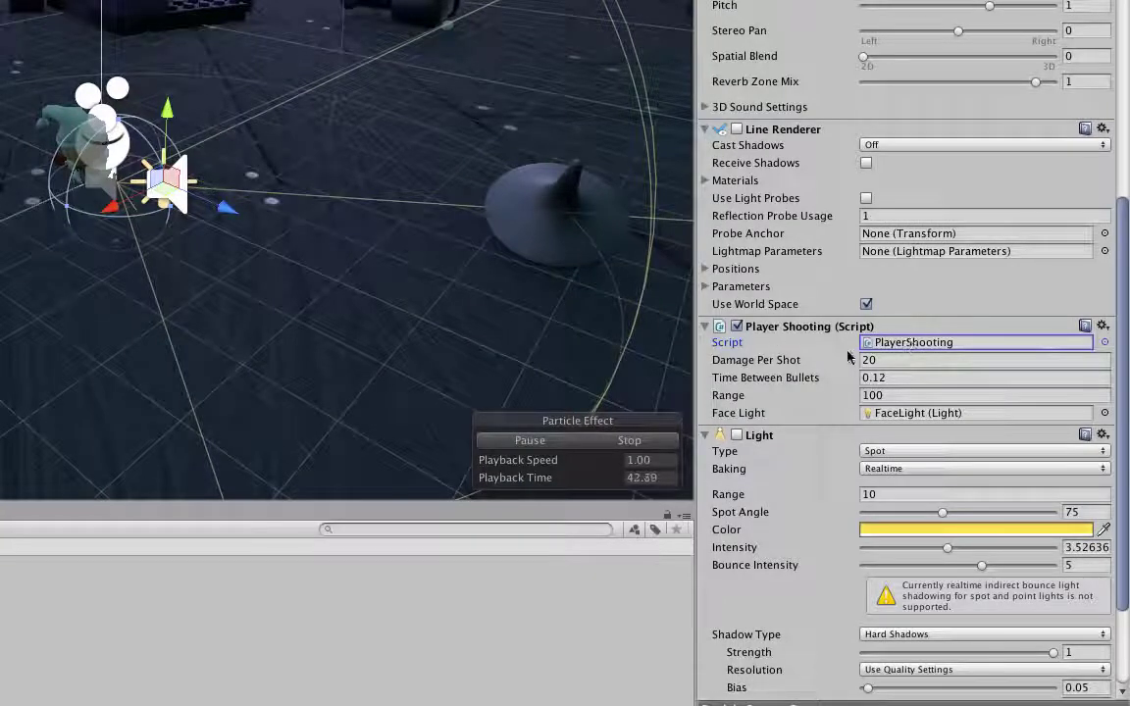
right_click(775, 327)
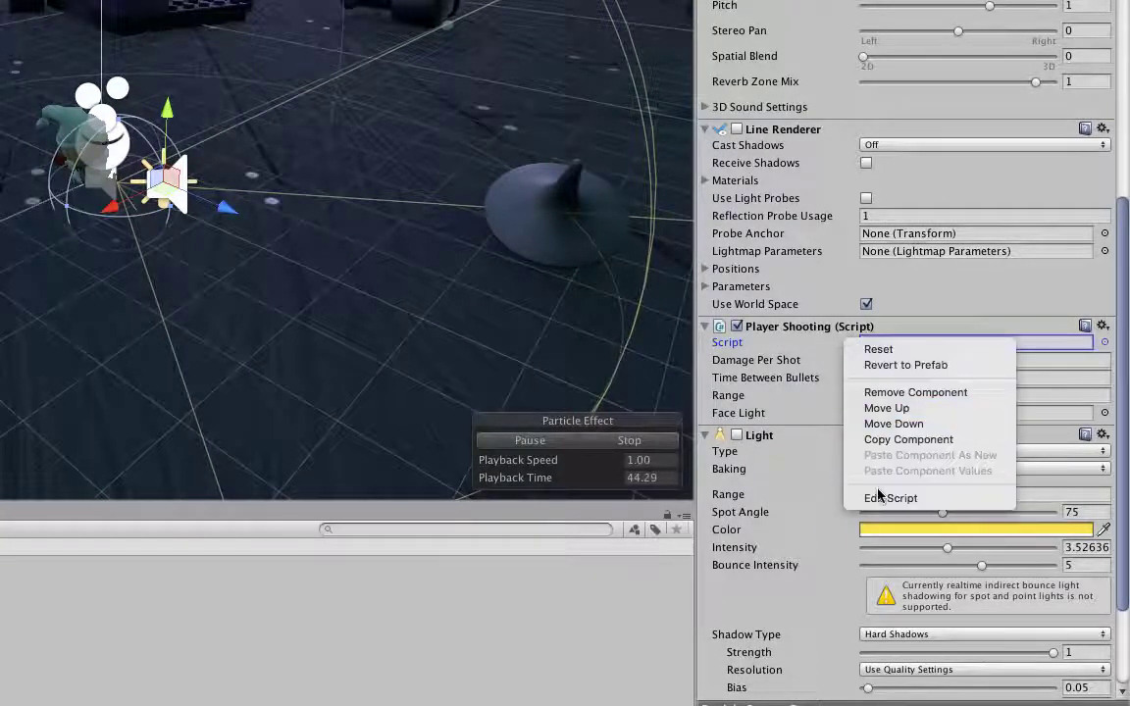
left_click(789, 438)
Delete the whole #if !MOBILE_INPUT to #endif firing block from the Update method of PlayerShooting.cs.
scroll(264, 424, "down", 4)
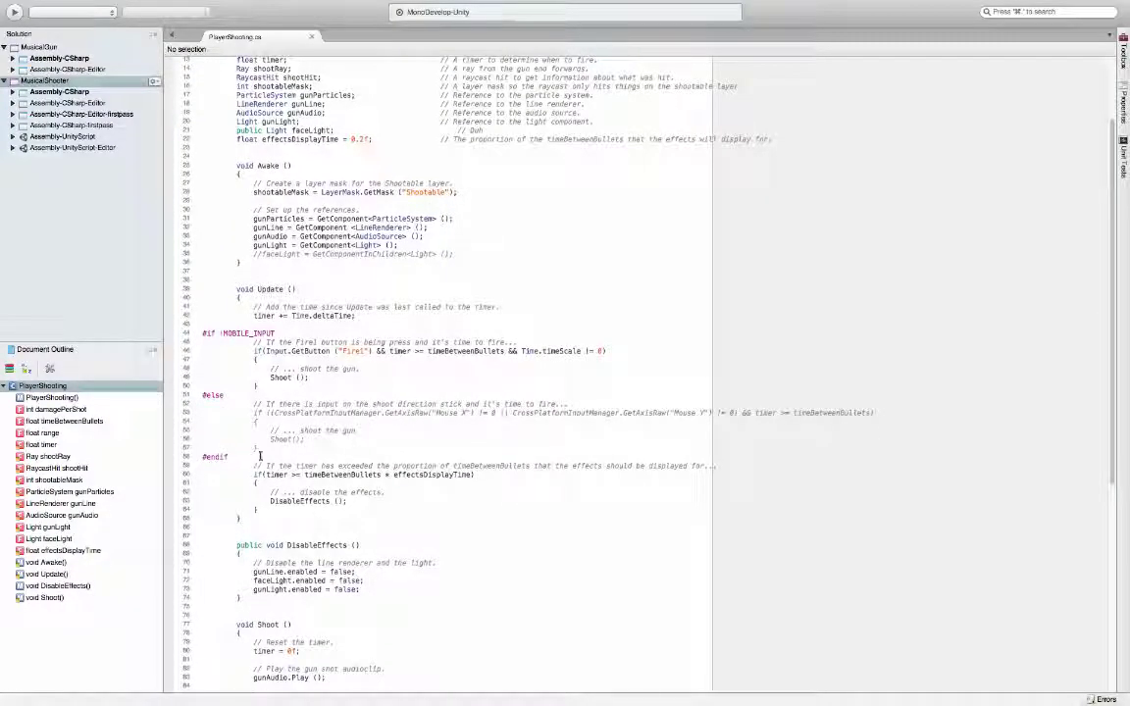
left_click_drag(260, 456, 185, 327)
key("BackSpace")
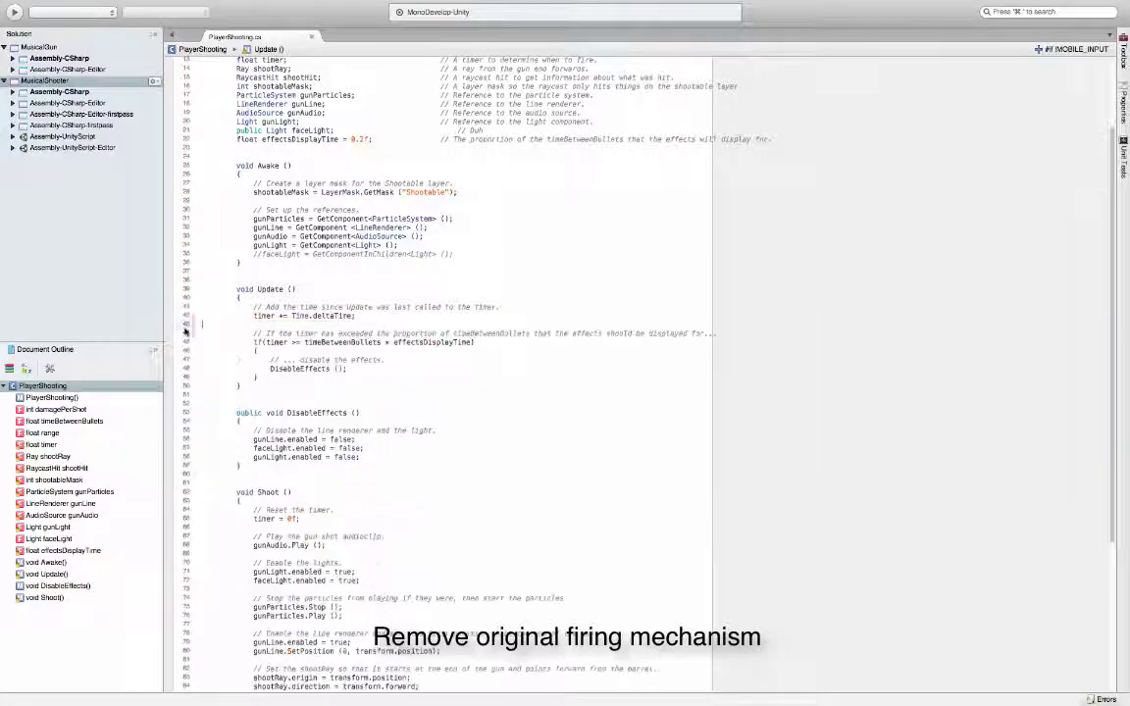
Make the Shoot method public in PlayerShooting.cs.
scroll(276, 363, "down", 8)
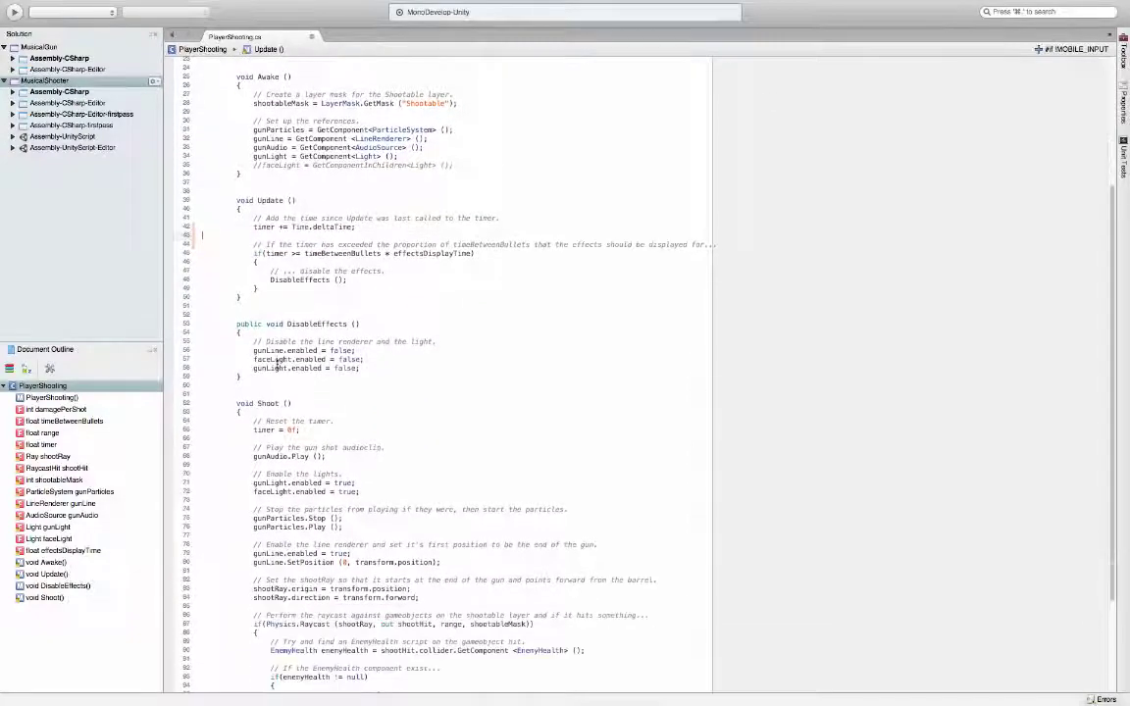
scroll(232, 275, "down", 1)
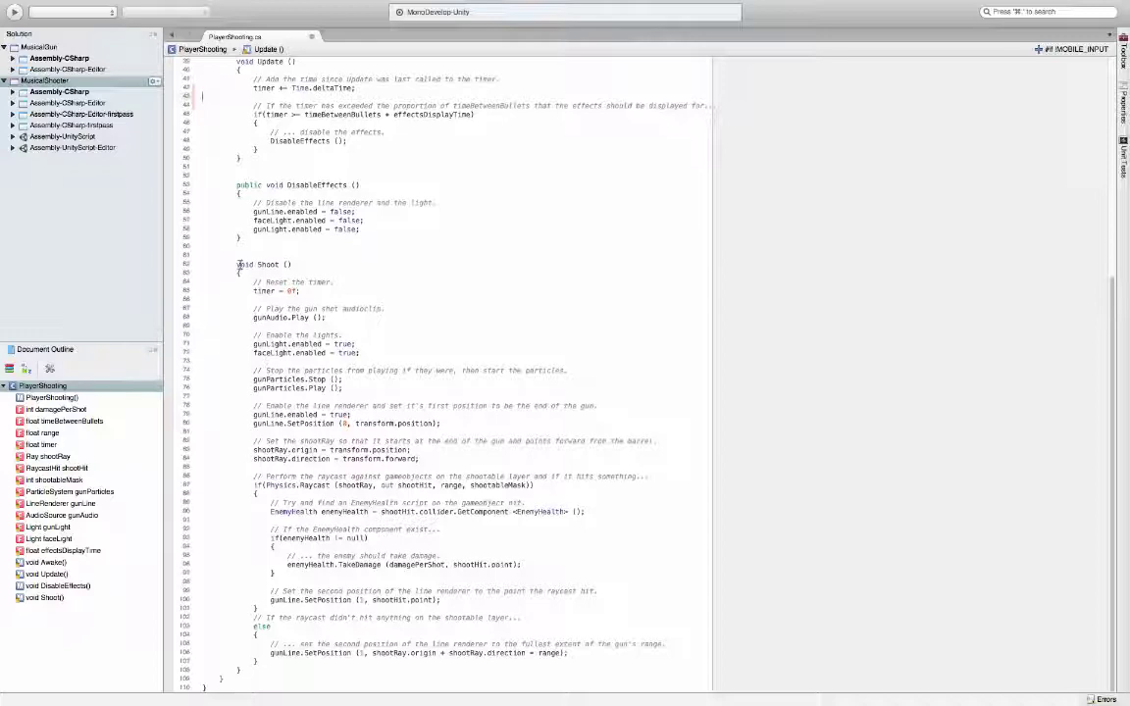
left_click(237, 265)
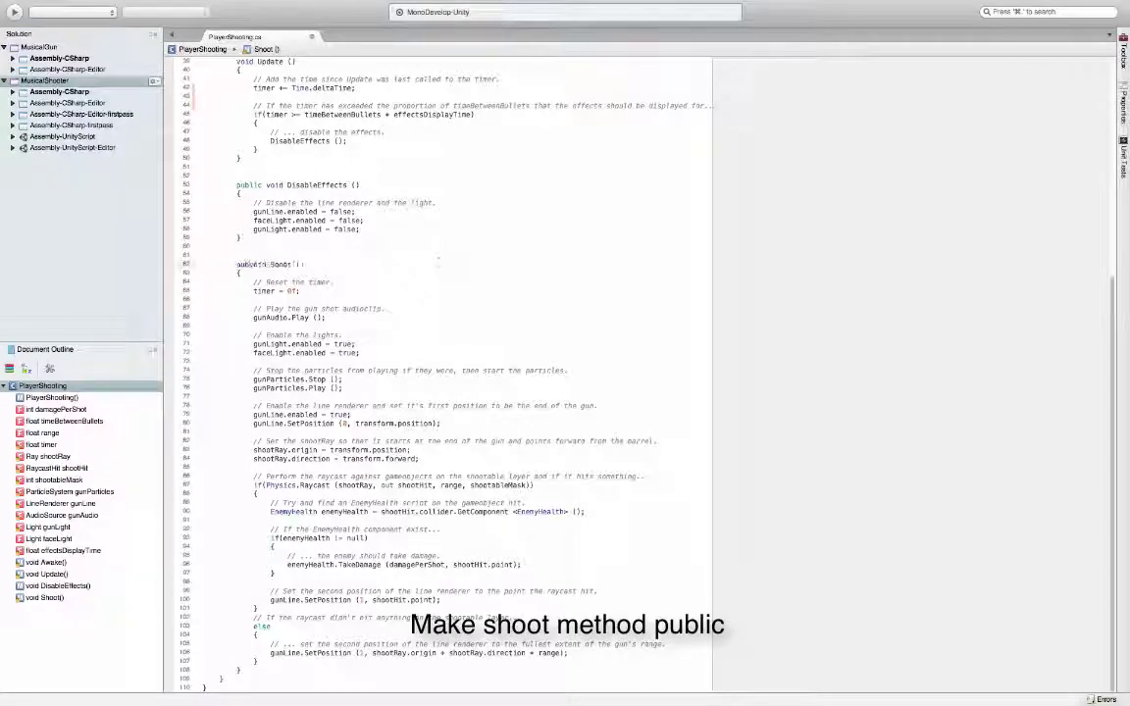
type("public")
key("Escape")
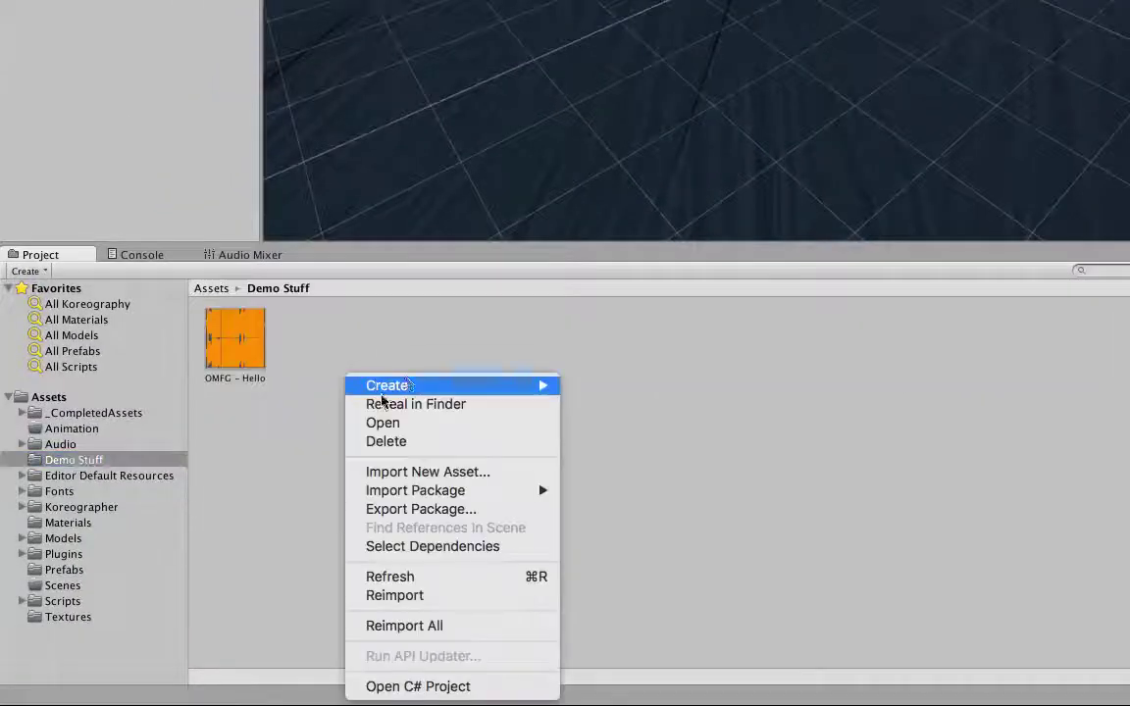
In Unity, create a folder named Koreography inside Demo Stuff.
mouse_move(393, 386)
left_click(637, 192)
type("Koreog")
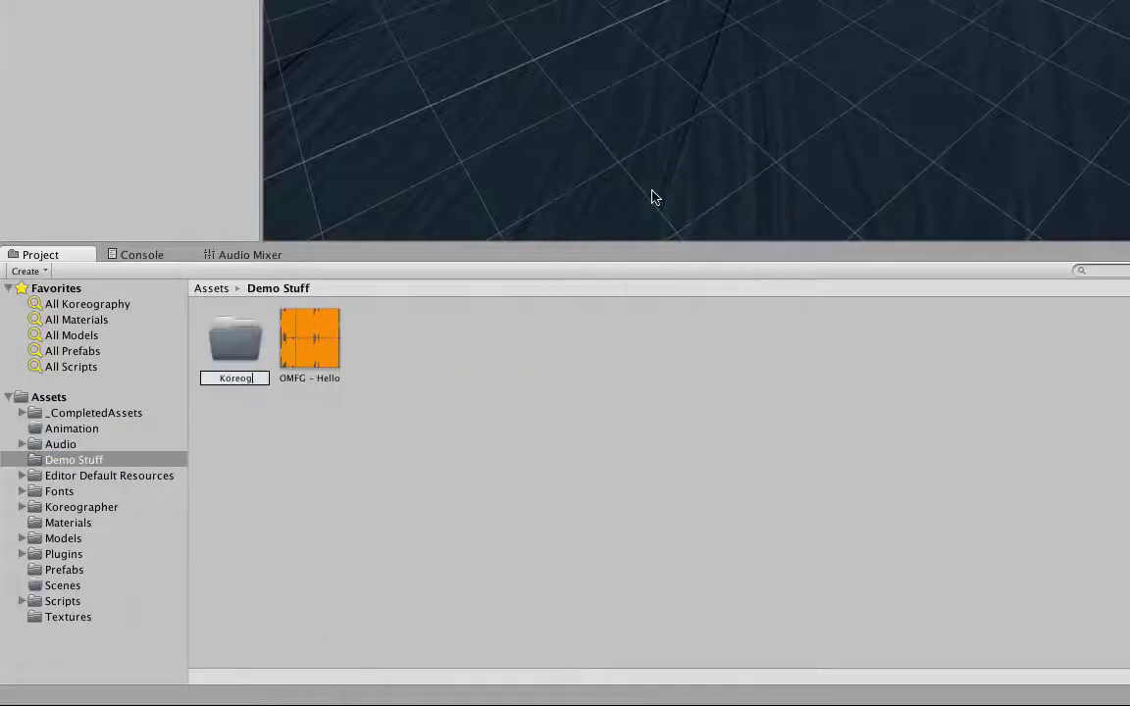
type("raphy")
key("Return")
Create a Koreography asset in the Koreography folder and name it OMFGKoreo.
double_click(226, 343)
right_click(283, 366)
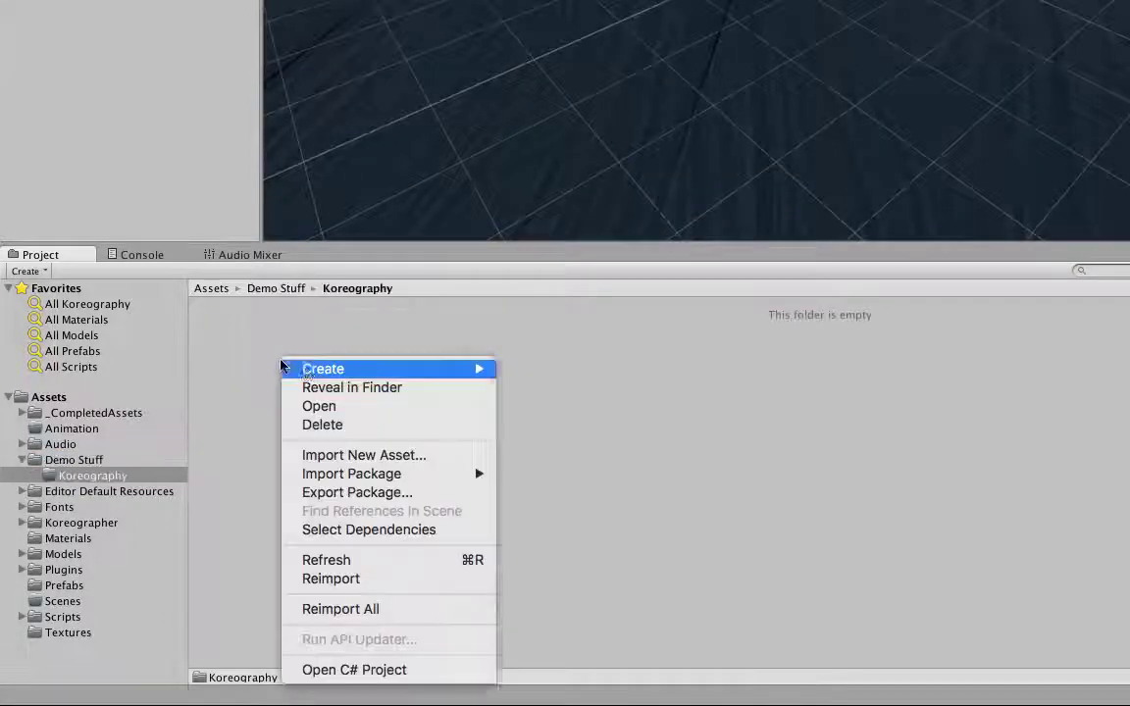
mouse_move(289, 369)
left_click(577, 666)
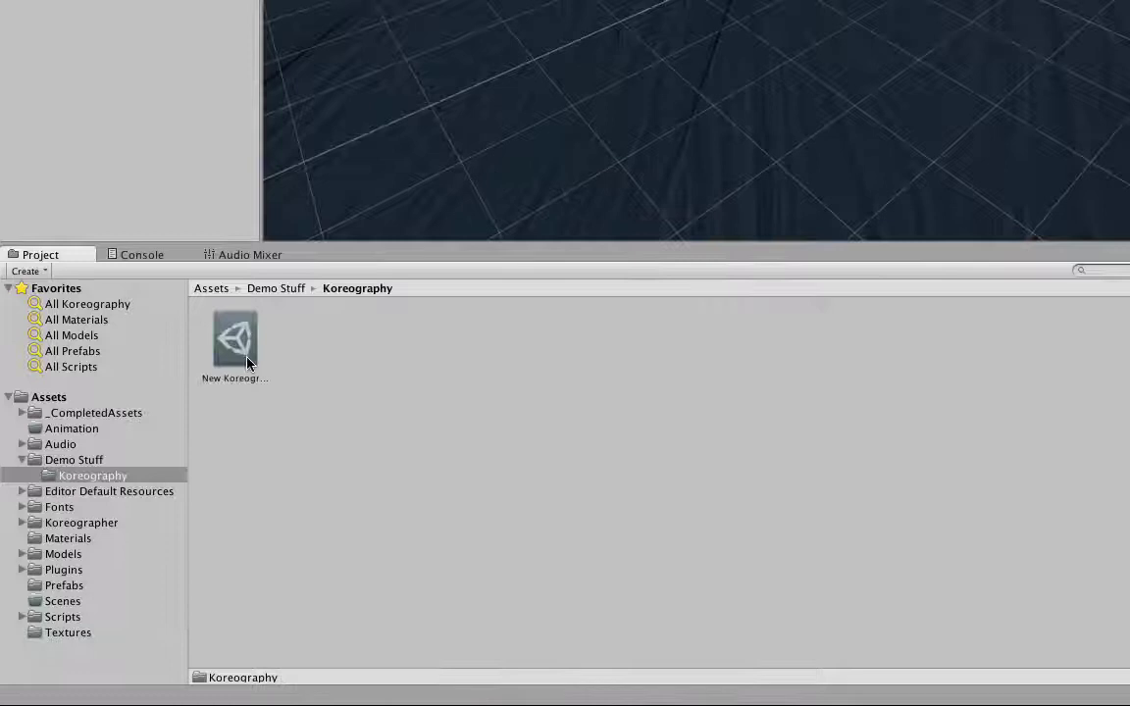
left_click(247, 363)
left_click(235, 380)
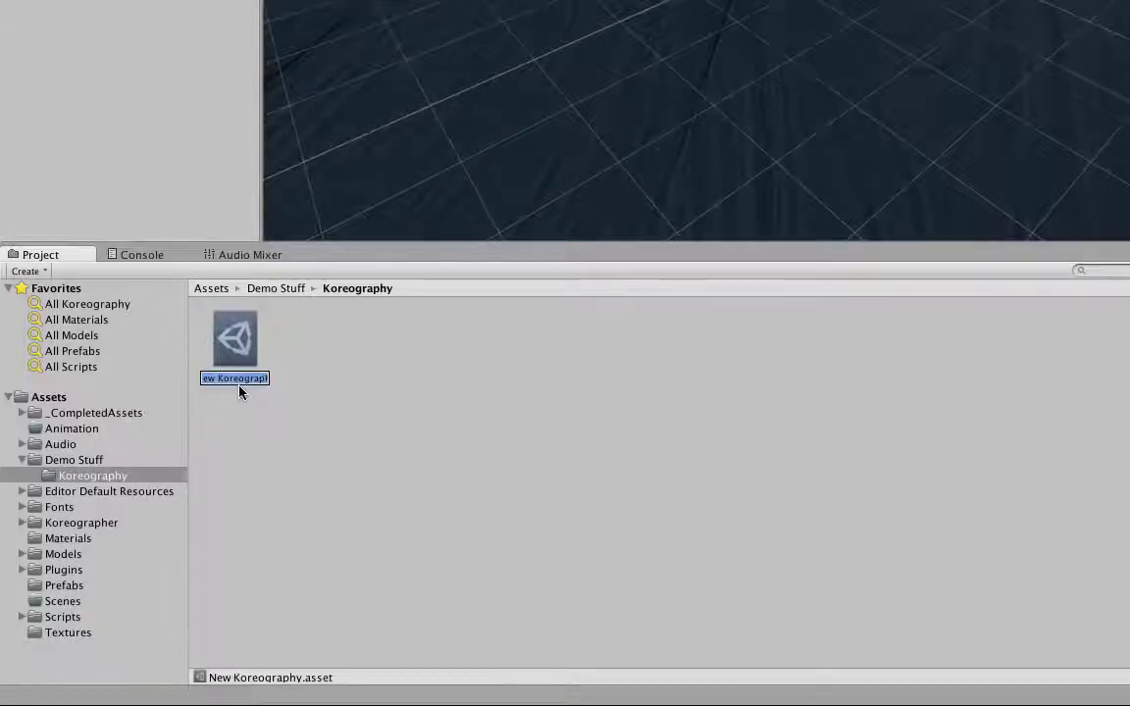
type("OMFGKoreo")
key("Return")
Create a Koreography Track asset in the same folder and name it OMFGShootTrack.
right_click(355, 368)
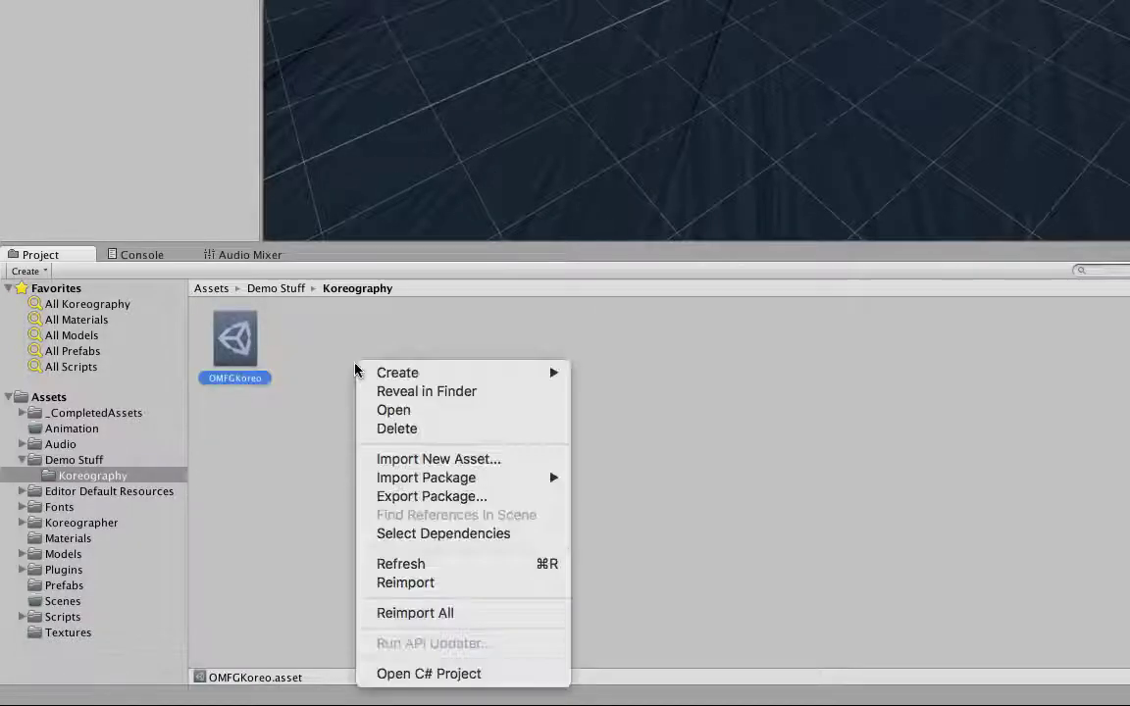
mouse_move(392, 373)
left_click(638, 666)
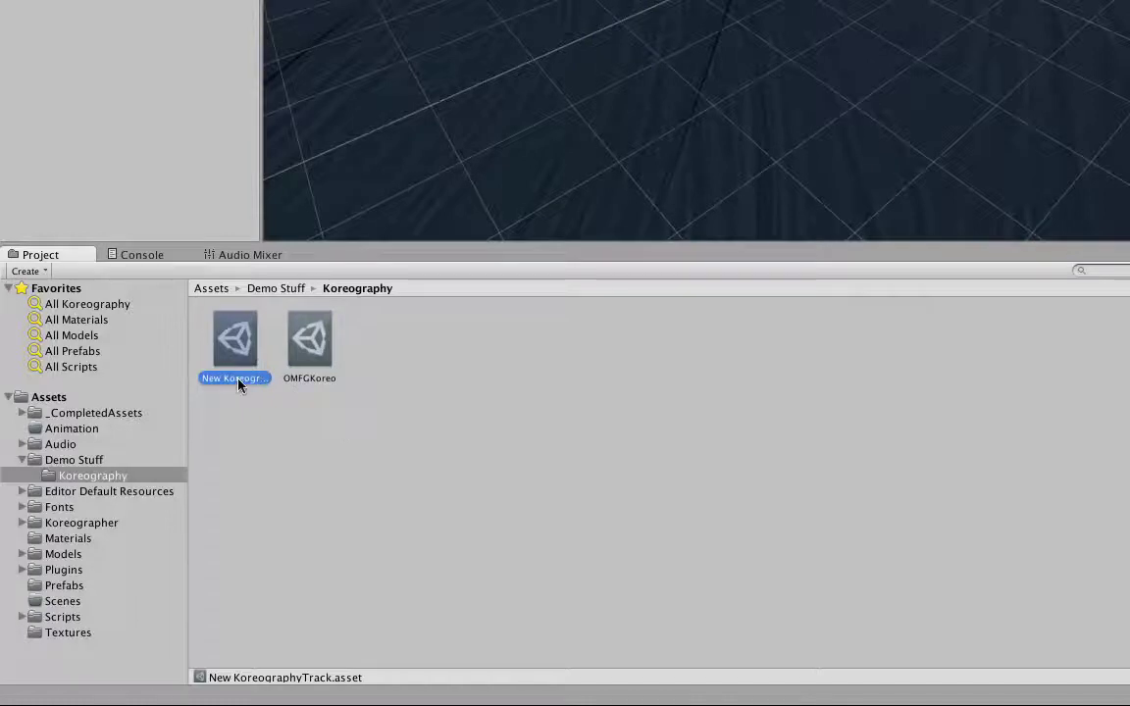
type("OMFG")
type("ShootTrack")
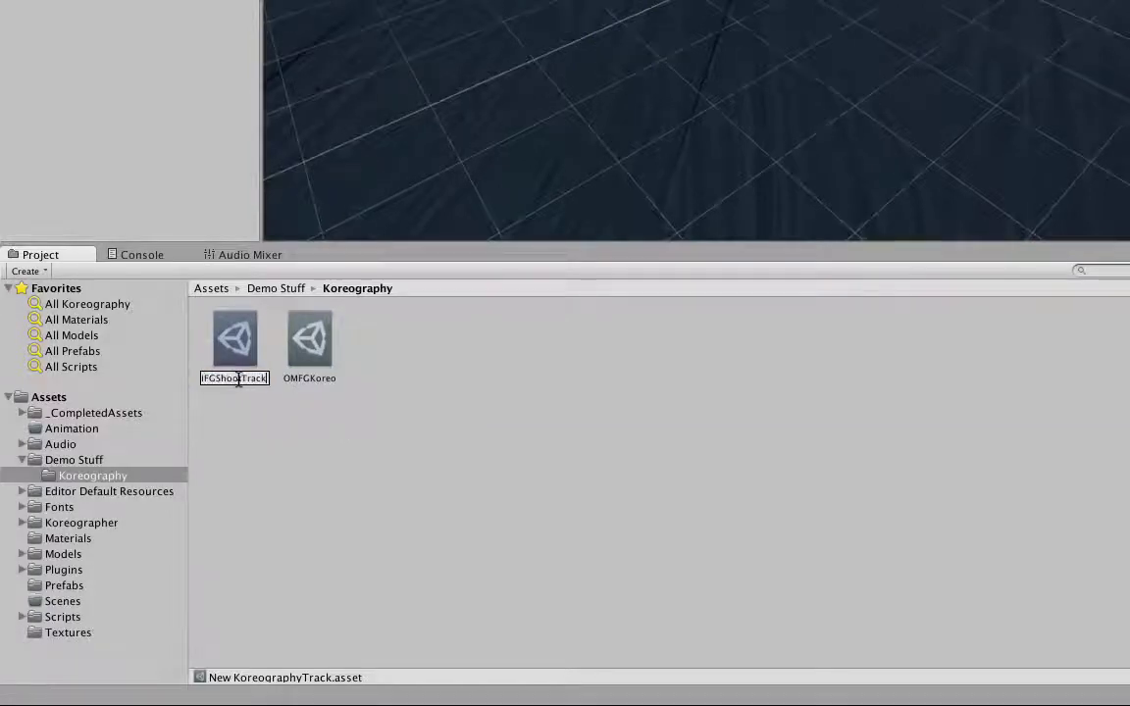
key("Return")
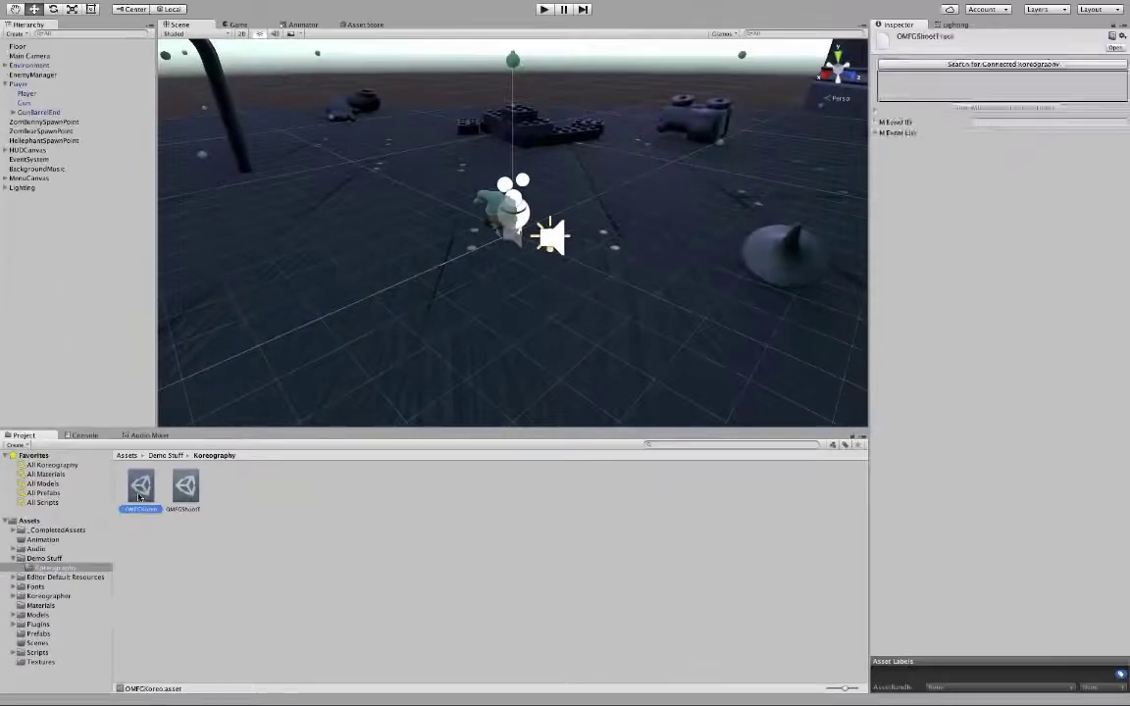
Add OMFGShootTrack to the Tracks list of OMFGKoreo.
left_click(877, 121)
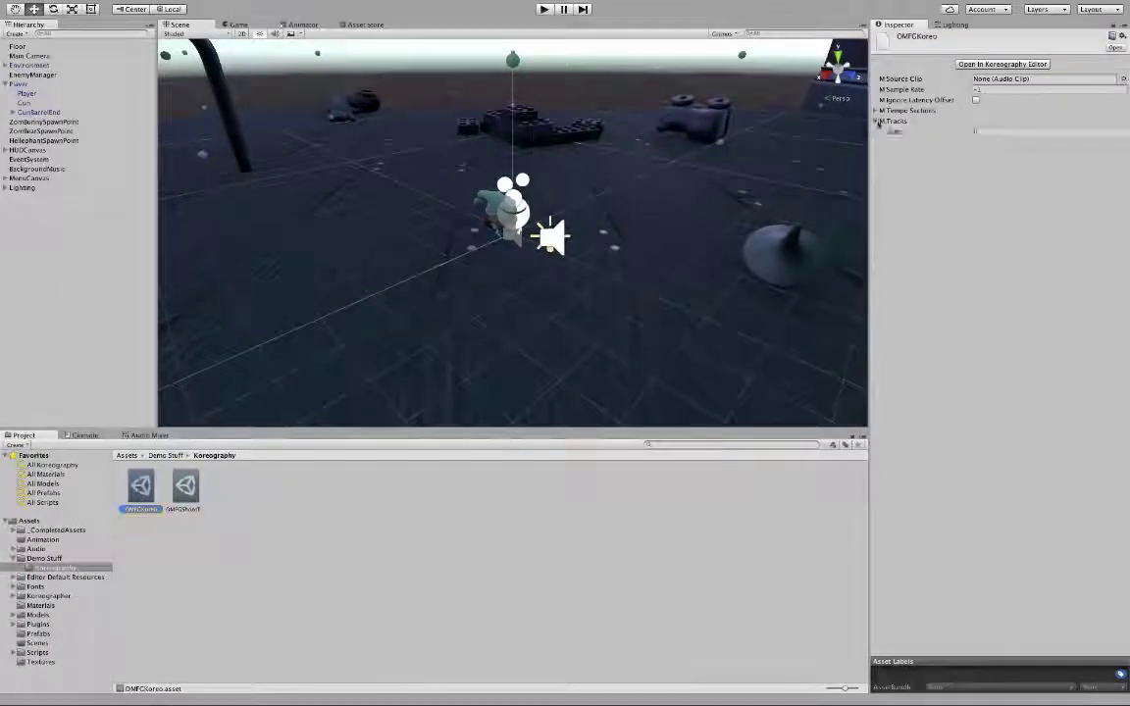
left_click_drag(186, 485, 903, 121)
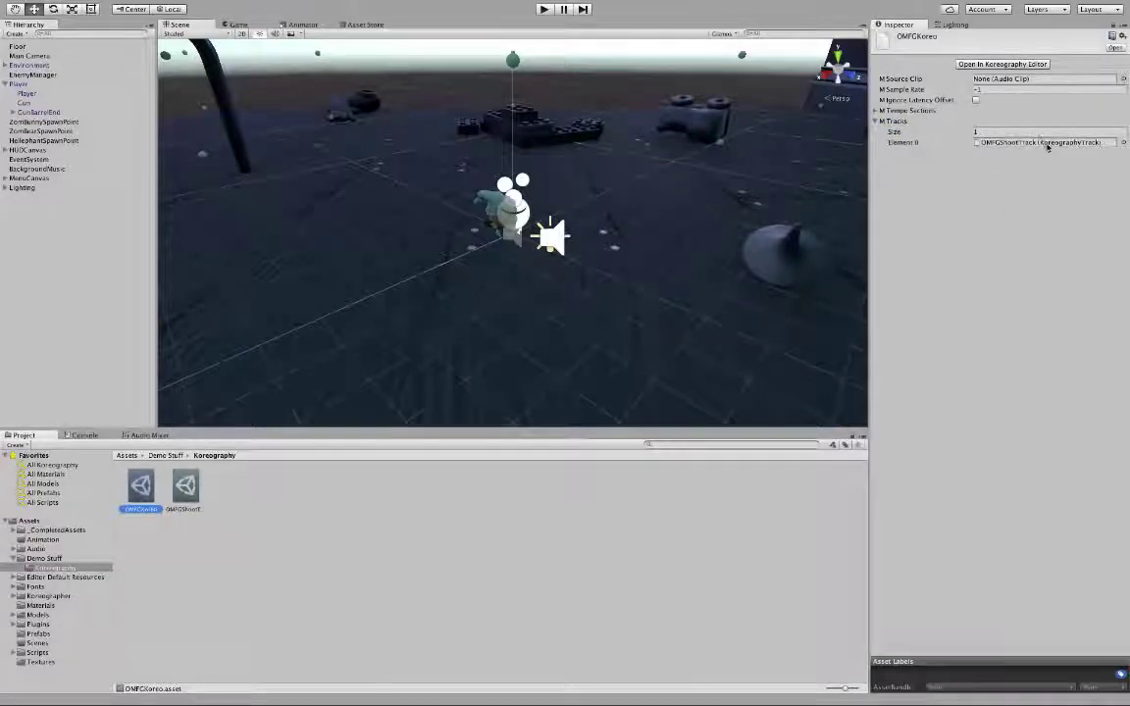
Open OMFGKoreo in the Koreography Editor and set its track's event ID to shoot.
left_click(1021, 64)
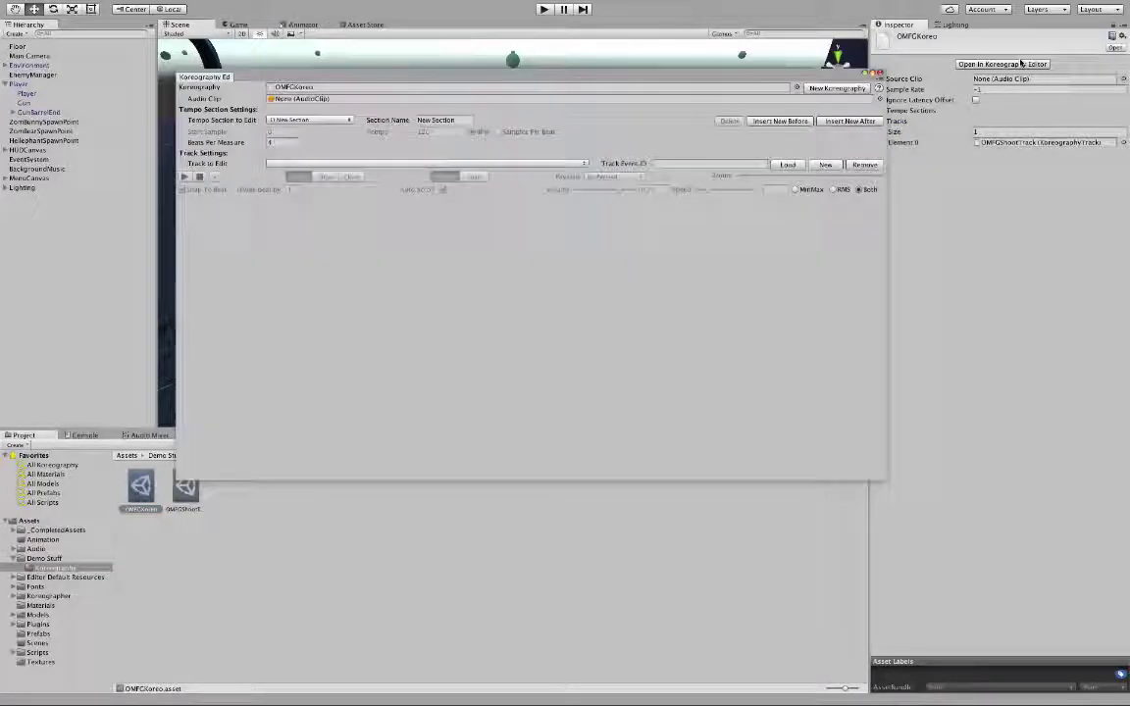
left_click(671, 164)
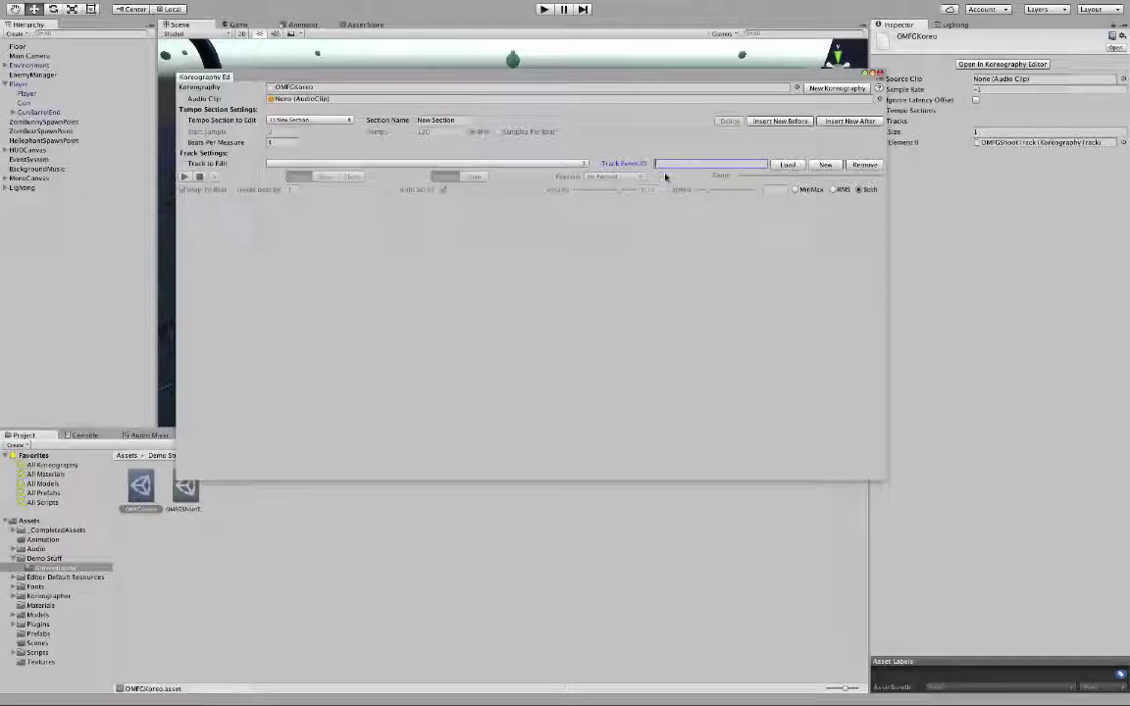
left_click(505, 164)
left_click(504, 166)
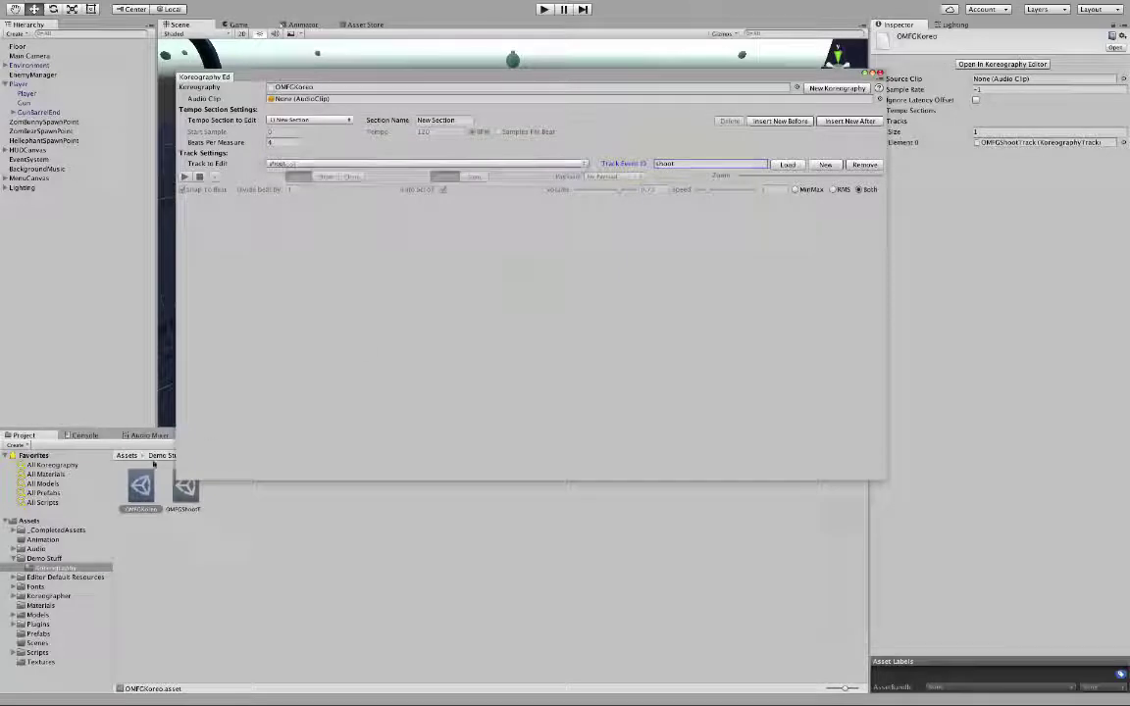
Check the Event ID of the OMFGShootTrack asset, moving the Koreography Editor window so the asset's properties are uncovered.
left_click(186, 487)
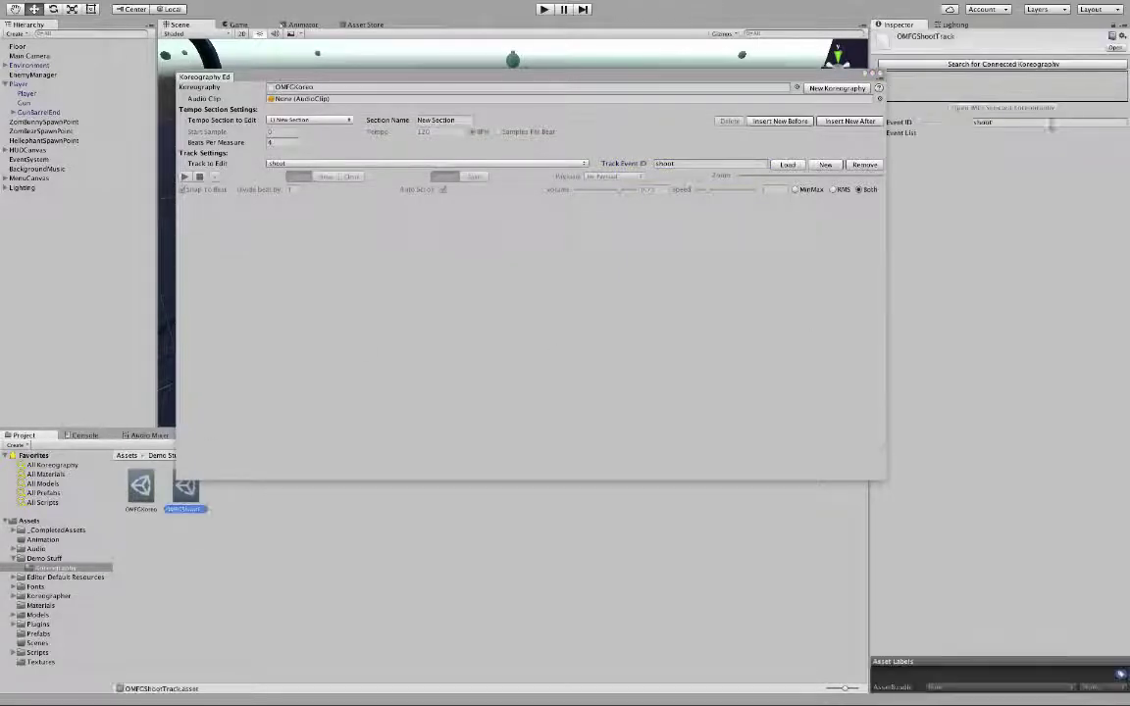
left_click_drag(832, 77, 796, 79)
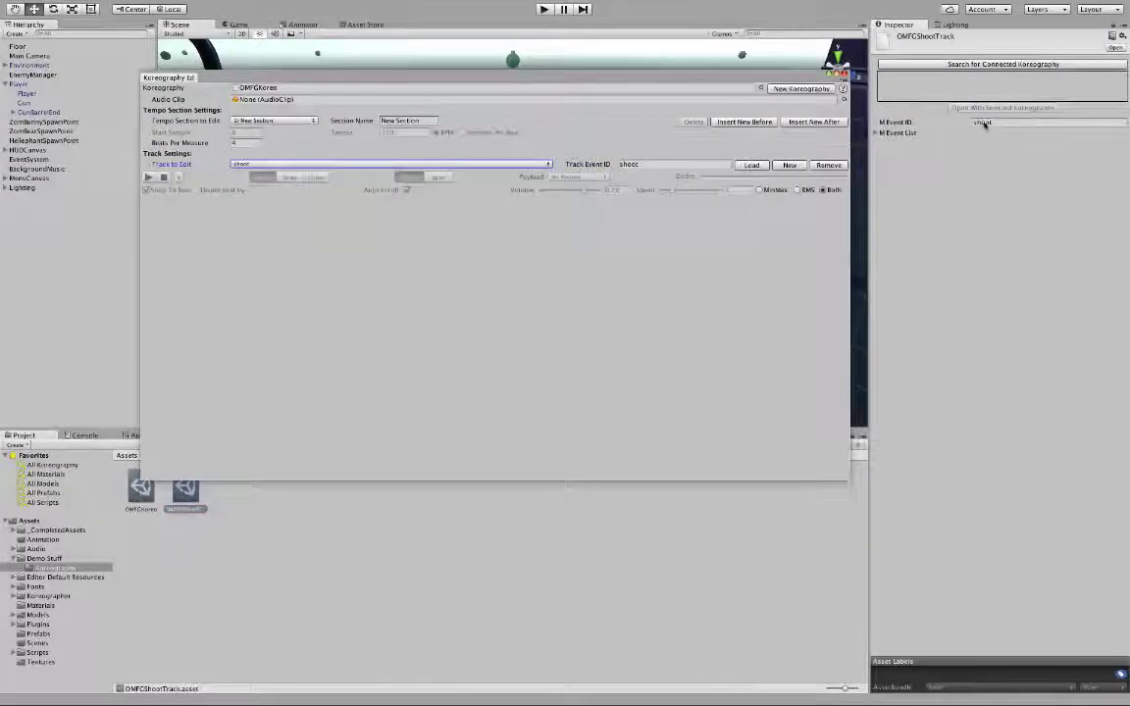
left_click_drag(414, 81, 436, 80)
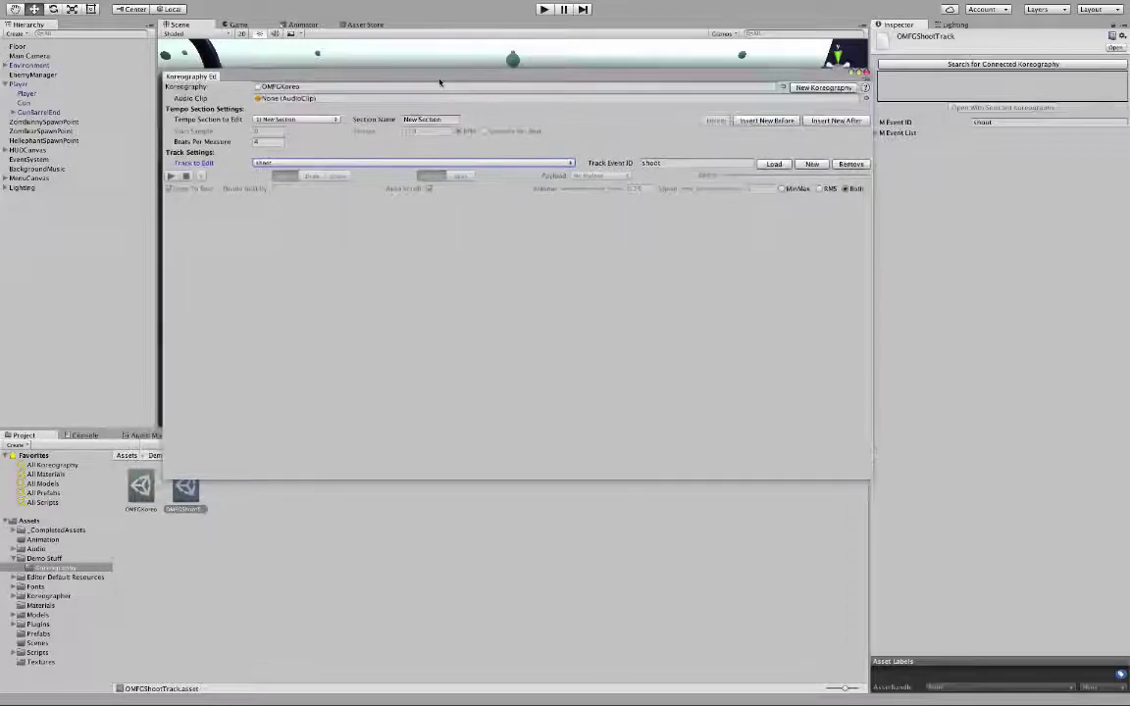
Assign the OMFG - Hello audio clip to the OMFGKoreo koreography.
left_click(351, 100)
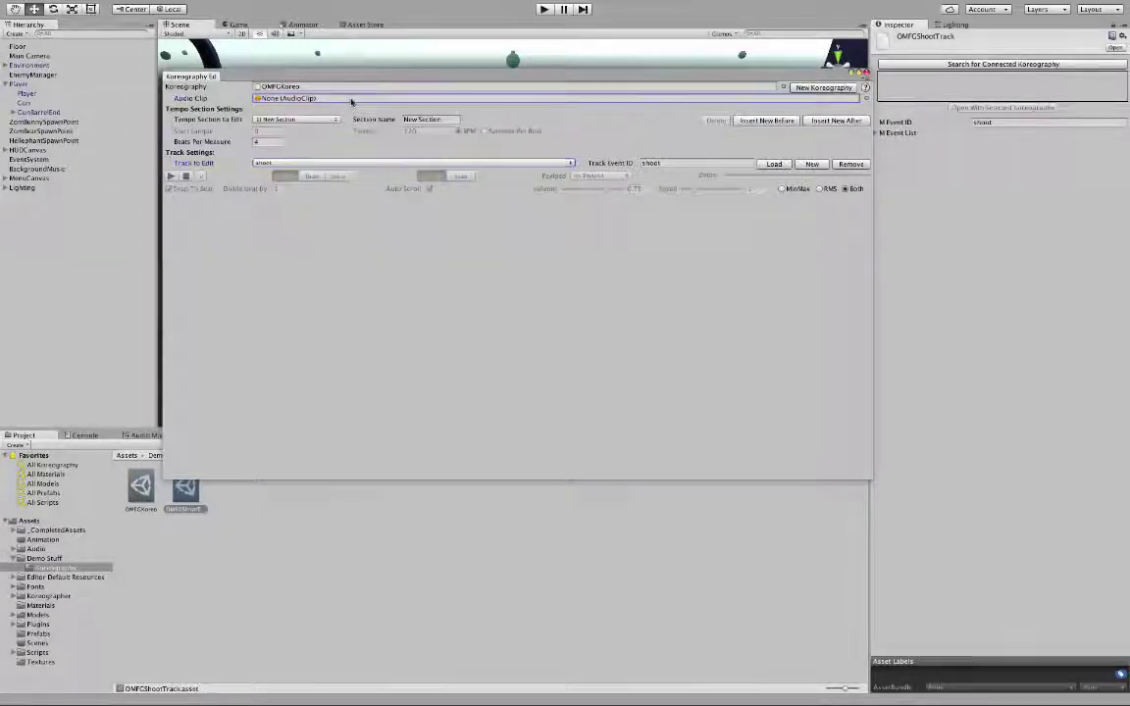
left_click(859, 99)
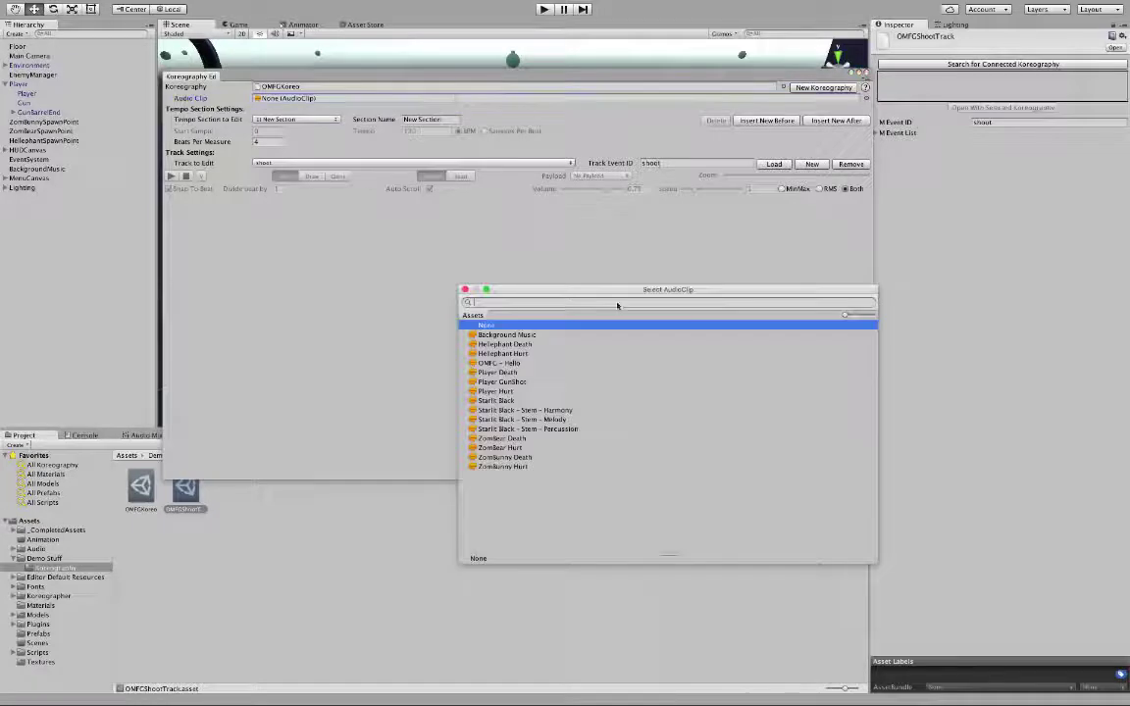
left_click(504, 365)
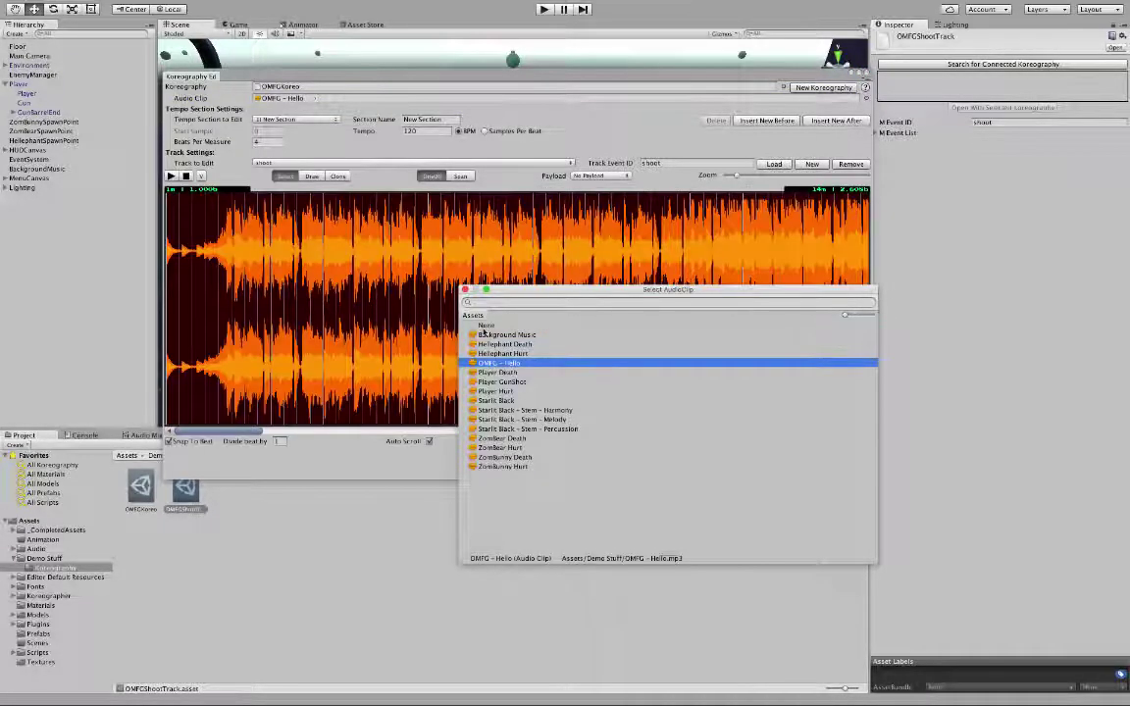
left_click(467, 289)
Insert a new tempo section named Song and set its start sample to 1560 so it aligns with the first note.
left_click_drag(239, 433, 175, 437)
scroll(173, 253, "up", 6)
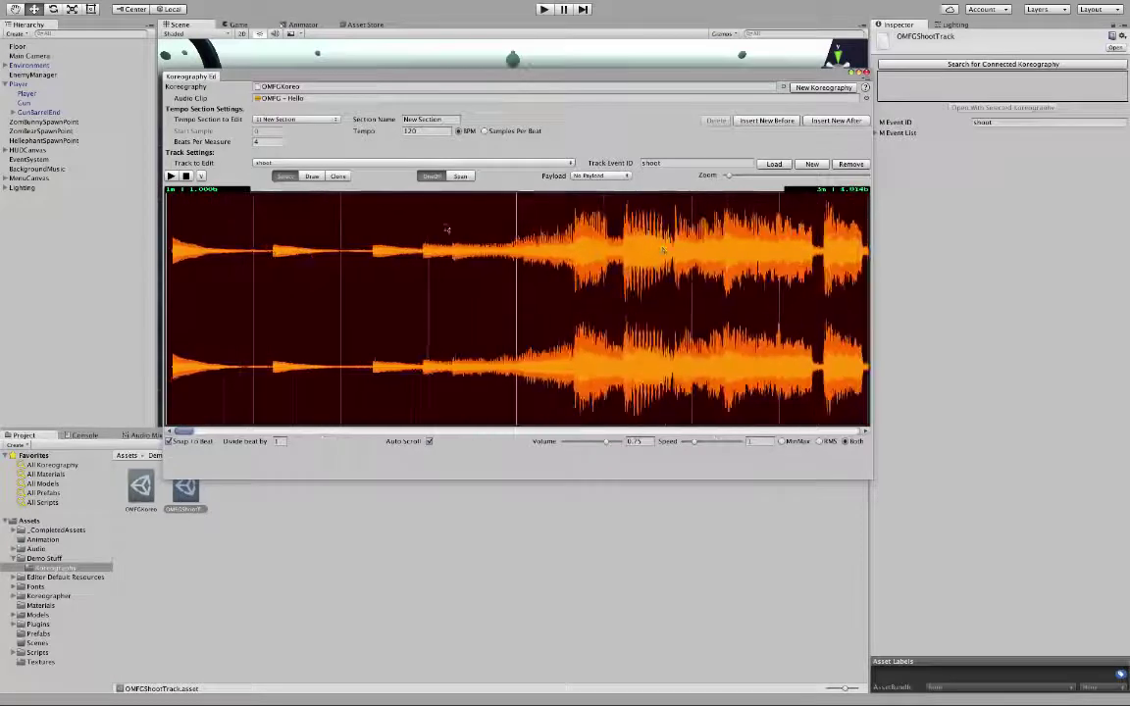
scroll(169, 263, "up", 3)
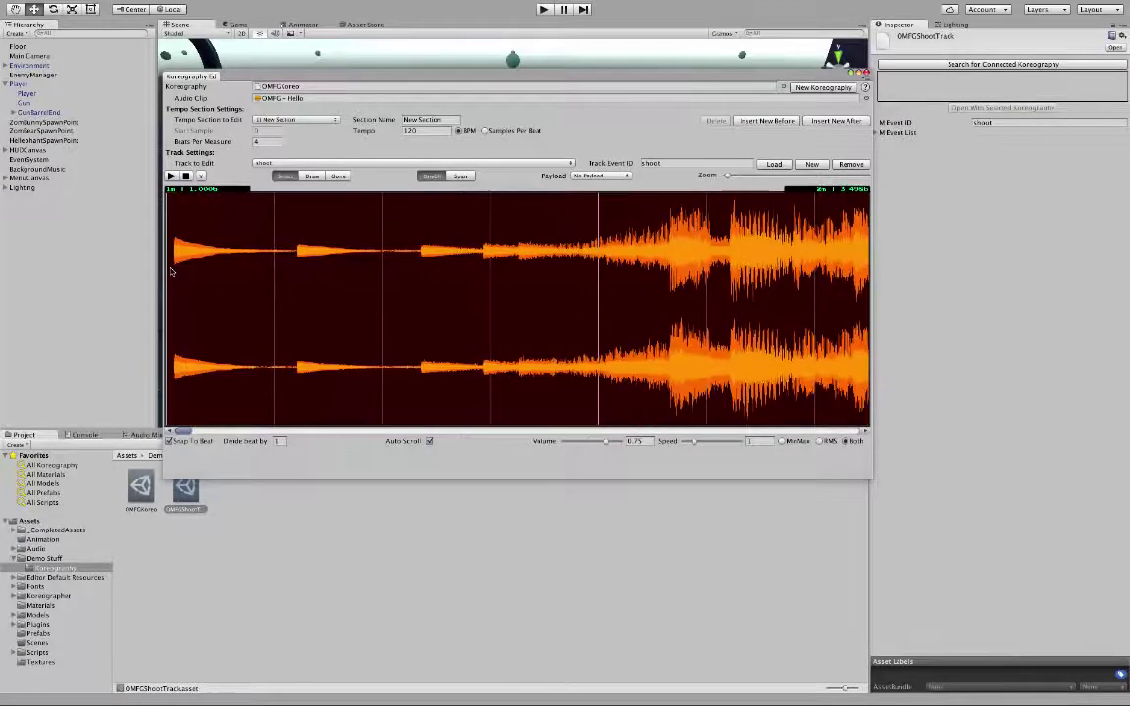
left_click(795, 121)
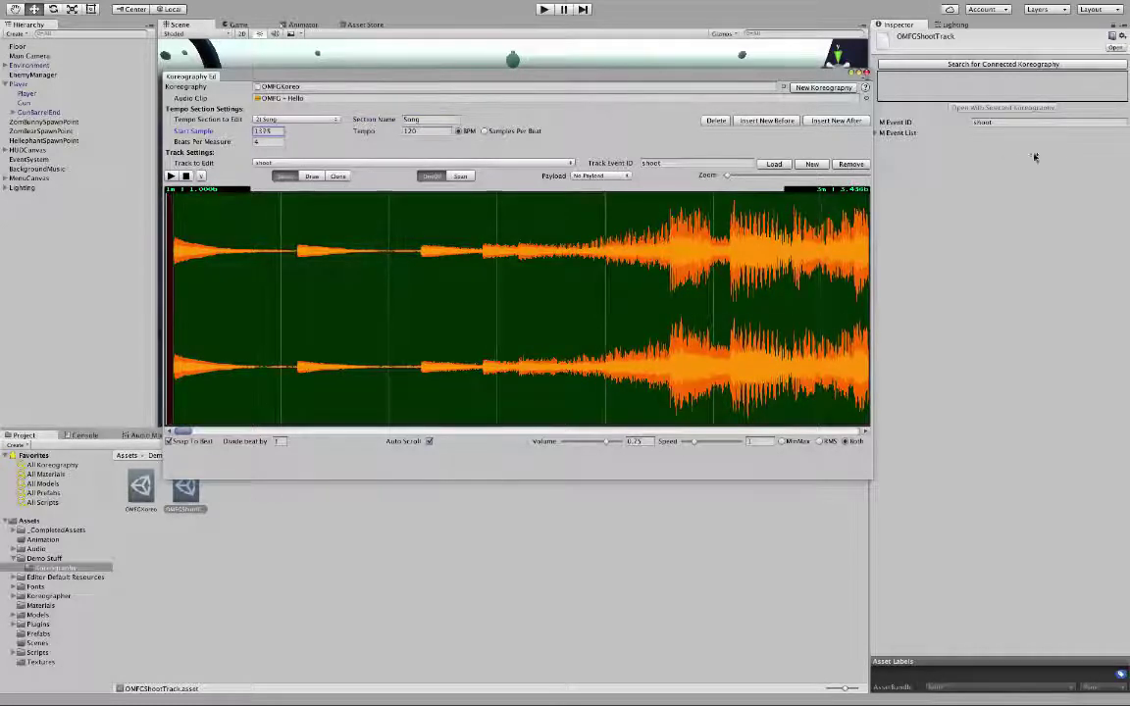
left_click_drag(1035, 157, 1085, 123)
scroll(176, 259, "up", 10)
scroll(176, 263, "down", 7)
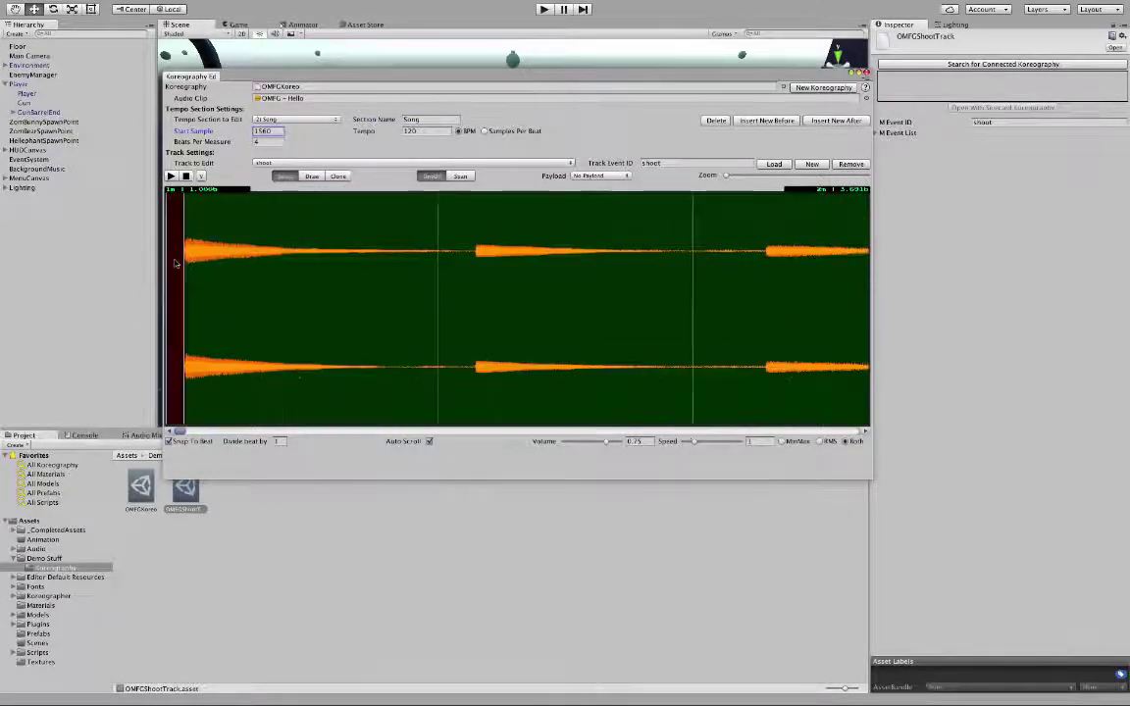
scroll(177, 263, "down", 5)
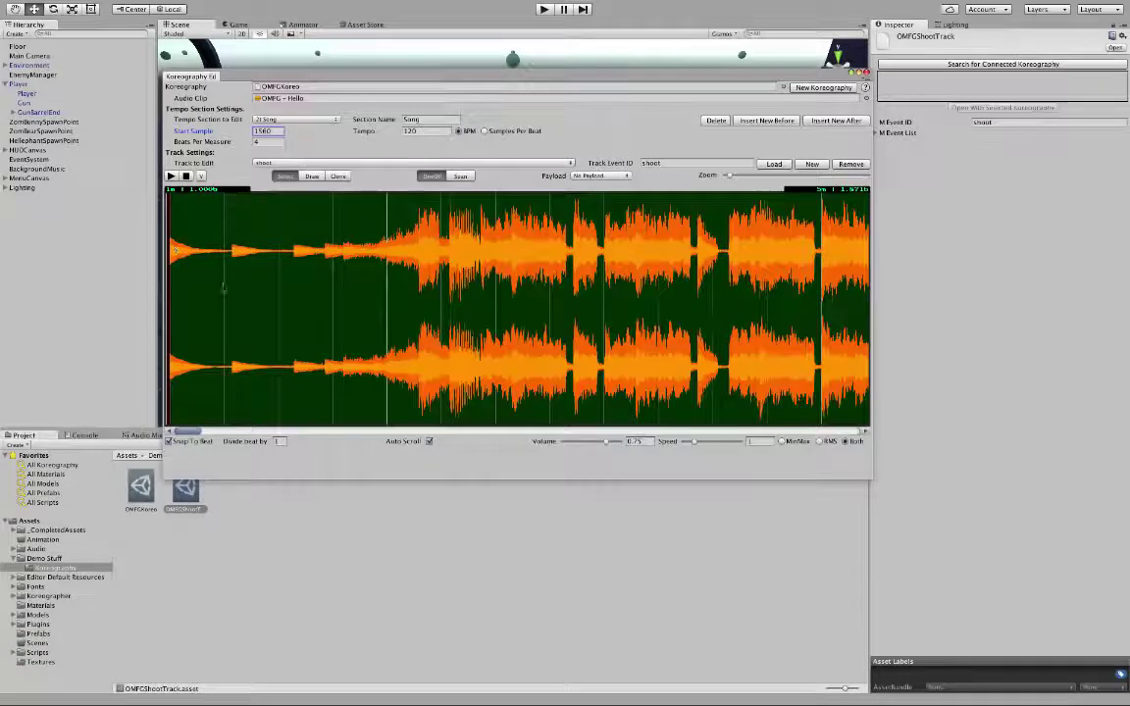
Set the Song section's tempo to 210 BPM.
left_click(416, 130)
left_click_drag(358, 131, 694, 209)
left_click_drag(421, 130, 1094, 212)
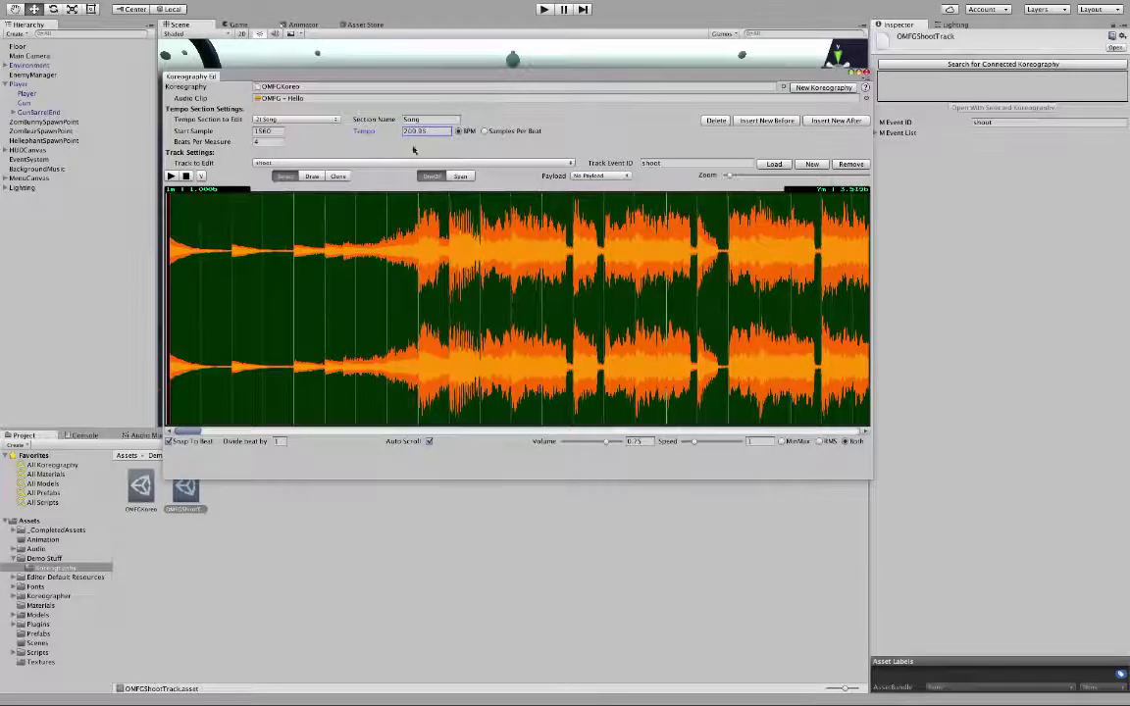
type("210")
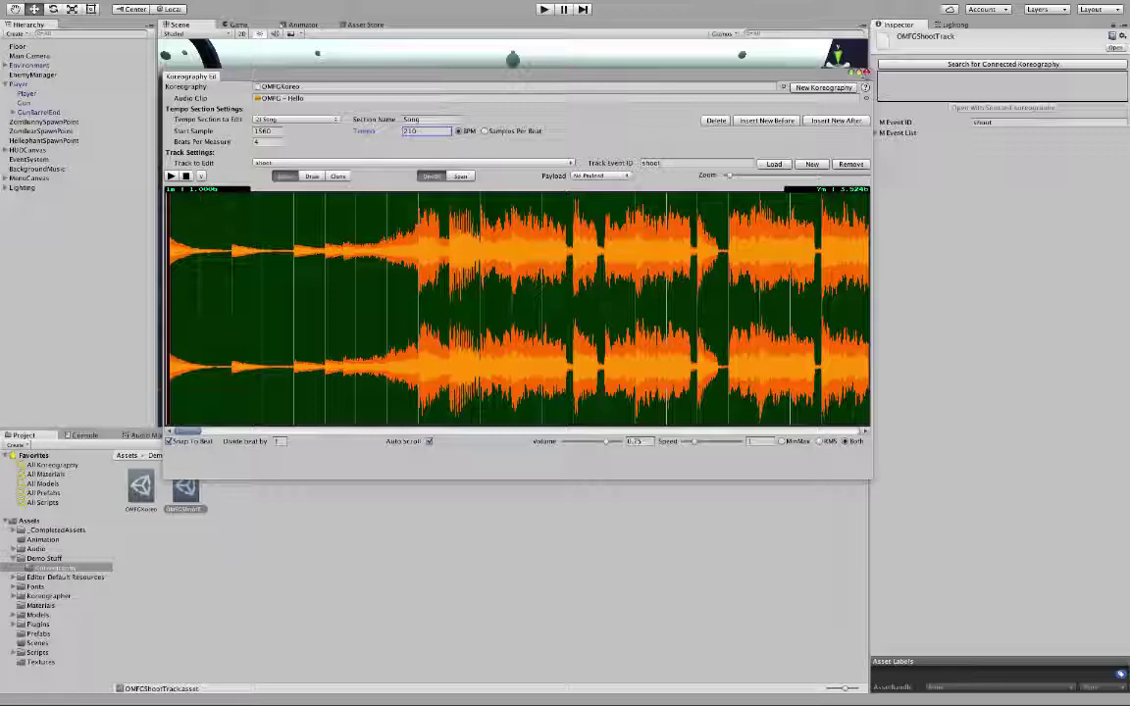
key("Return")
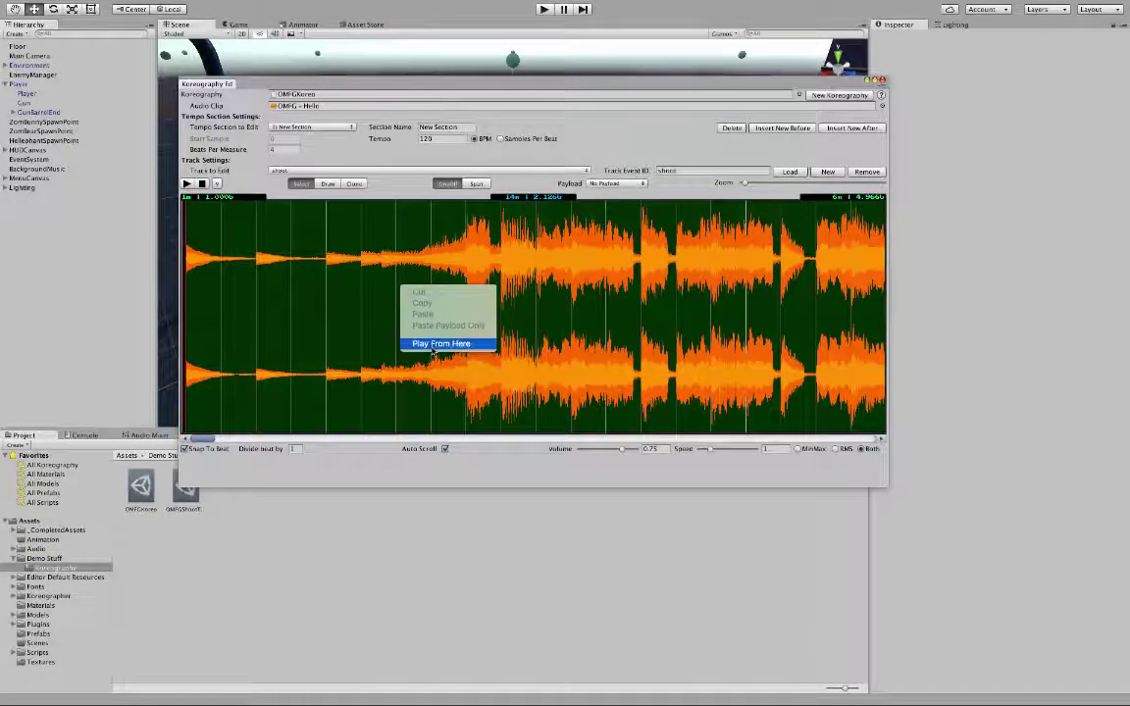
Play the song from successive points along the waveform and record shoot events in time with the music, with beats divided by 4.
left_click(397, 315)
key("e")
key("e")
key("e")
key("e")
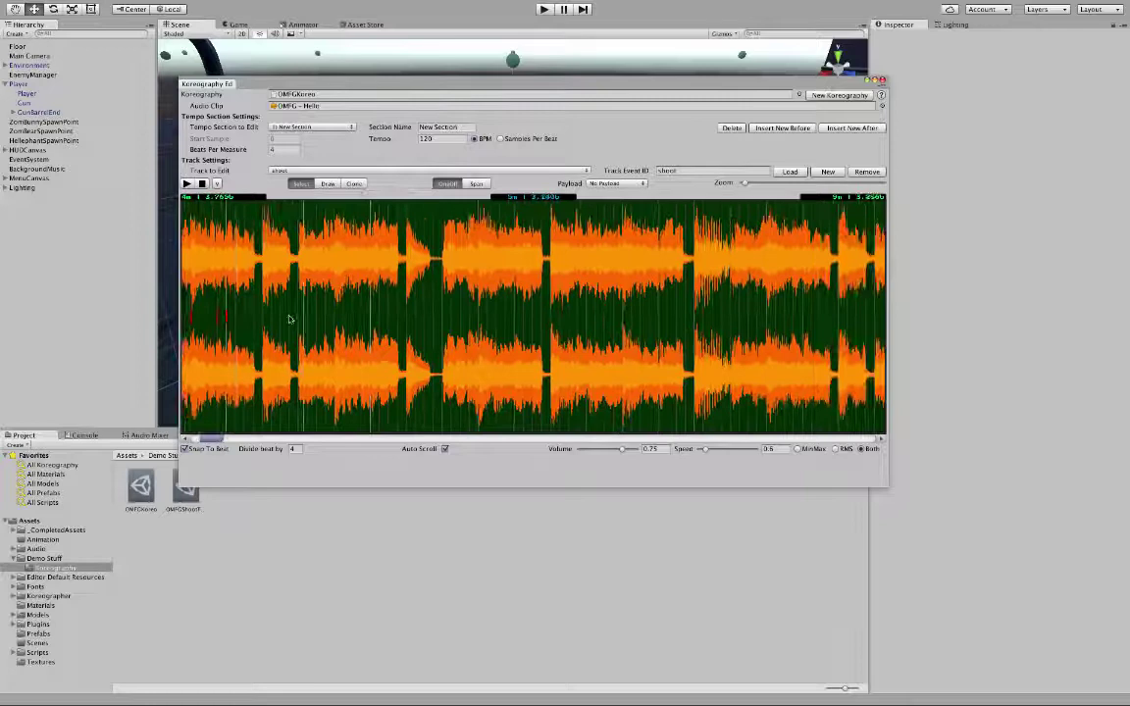
key("space")
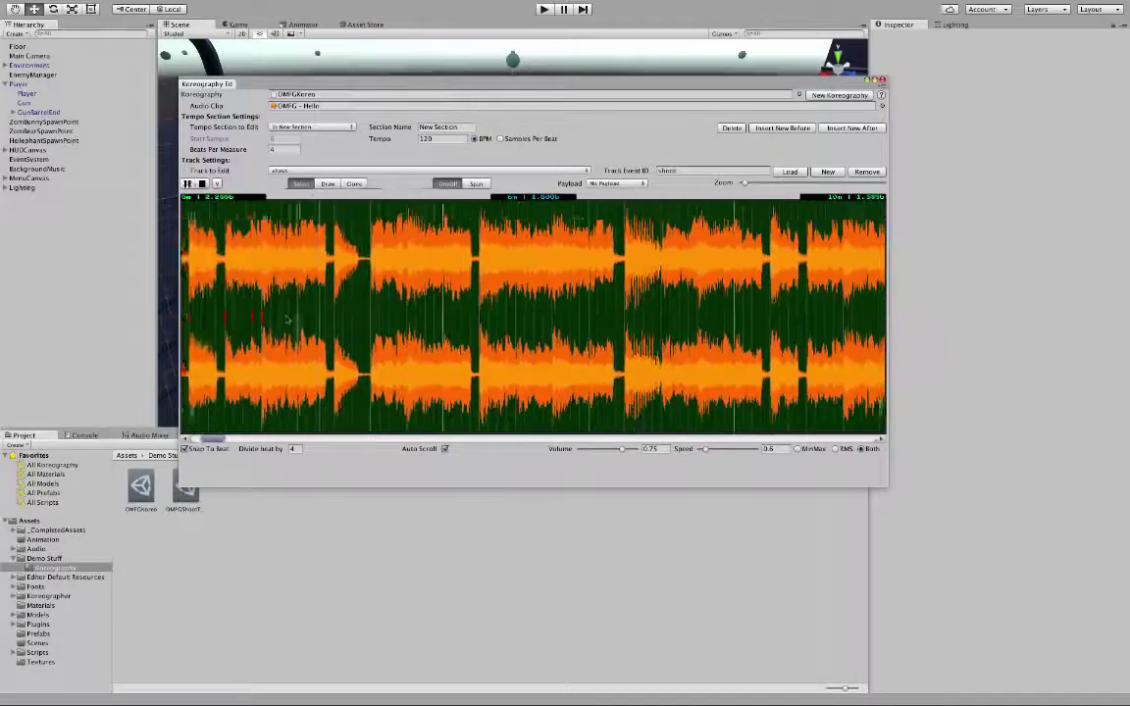
key("e")
key("e")
key("e")
key("space")
scroll(194, 302, "left", 3)
right_click(229, 297)
left_click(265, 357)
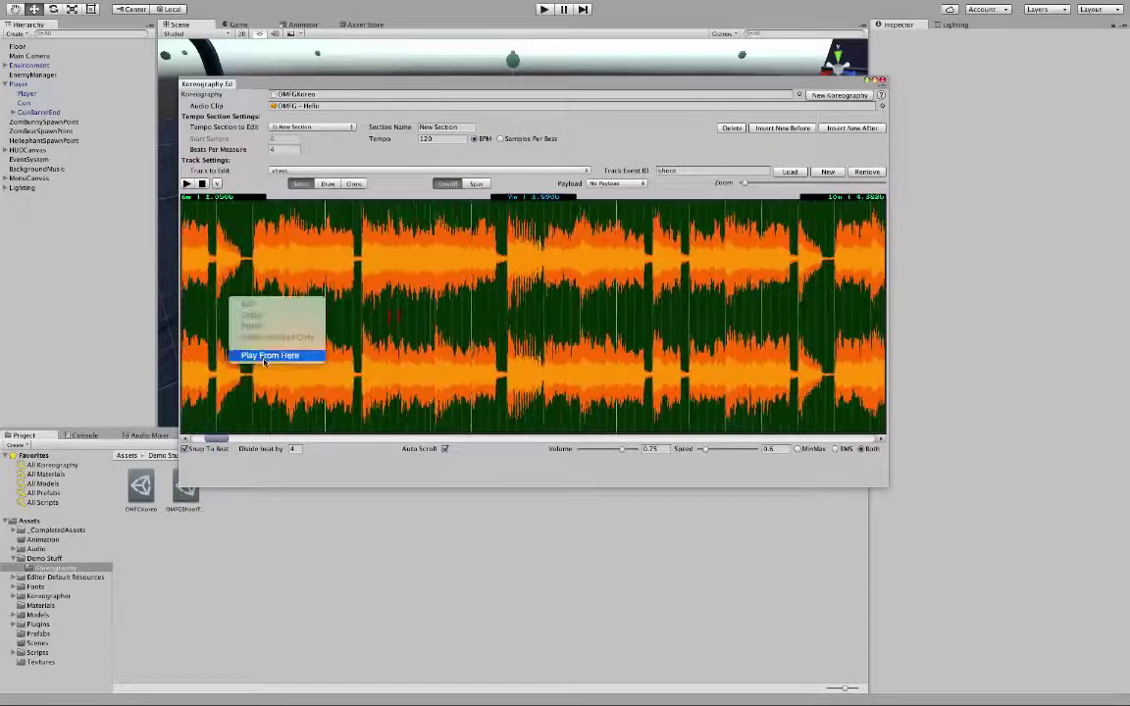
key("e")
key("e")
key("e")
key("e")
key("space")
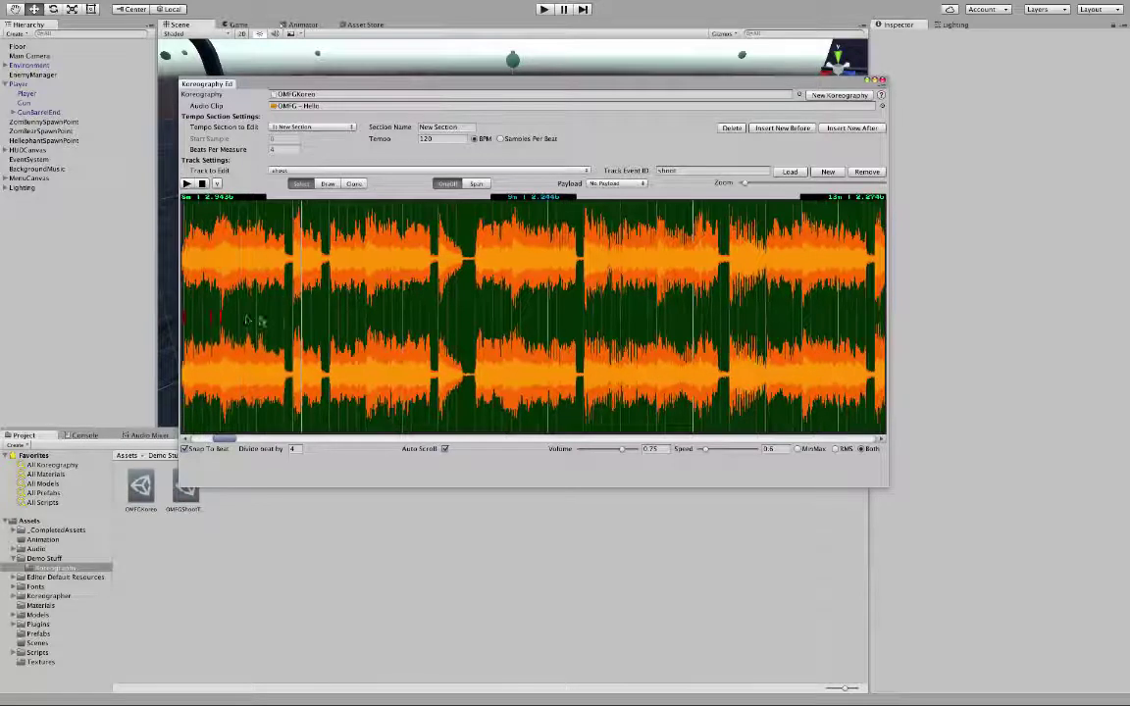
right_click(236, 299)
left_click(266, 358)
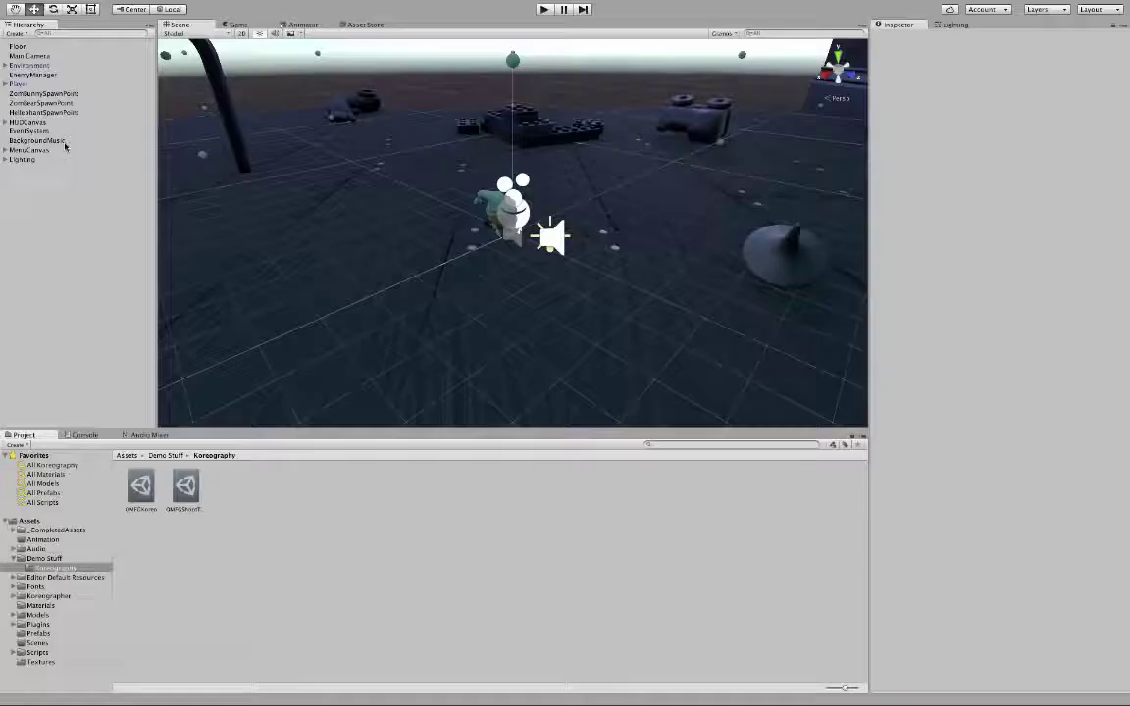
Add a Koreographer component to the BackgroundMusic object.
left_click(66, 141)
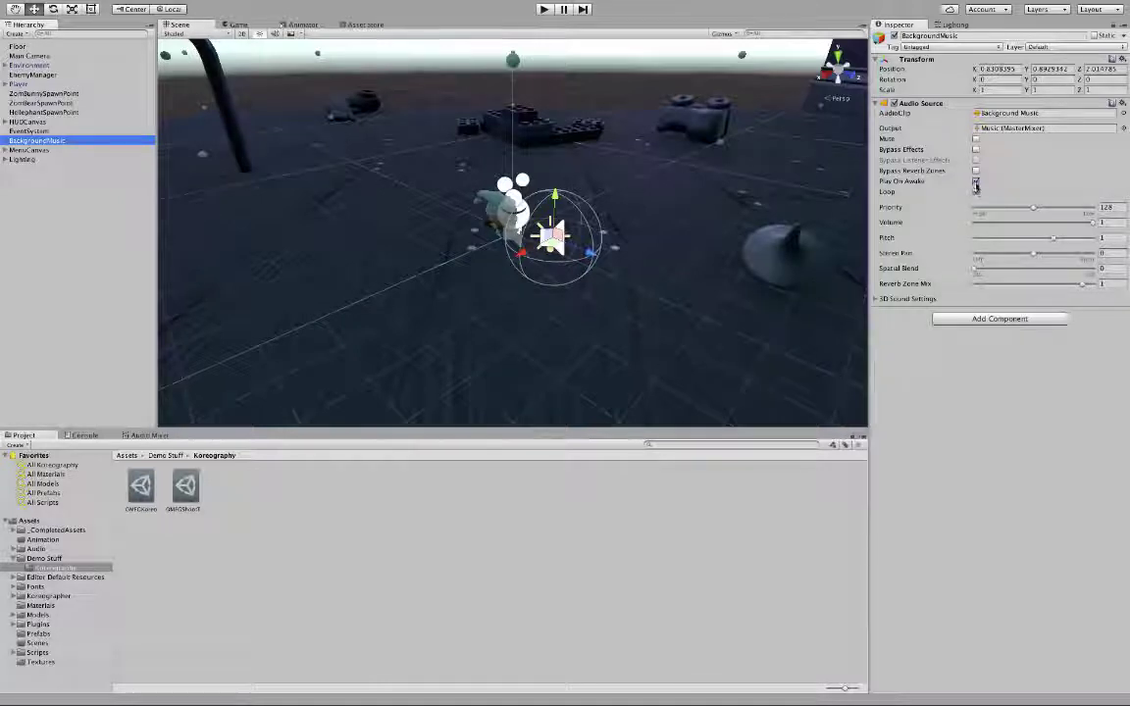
left_click(1004, 320)
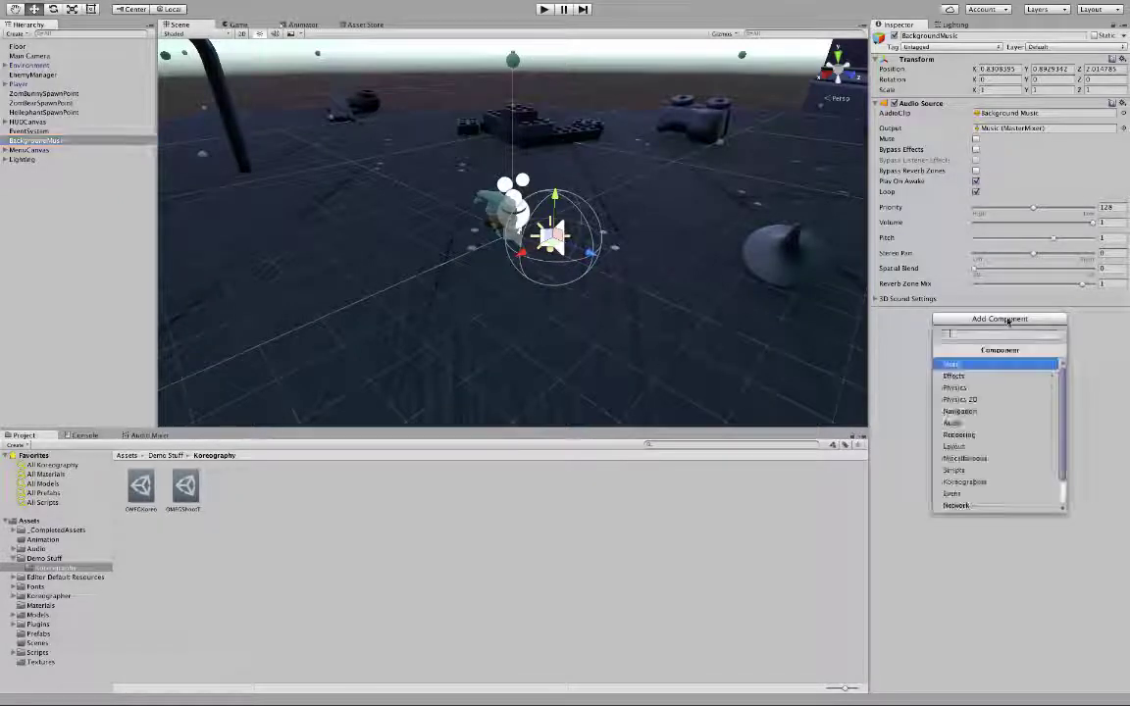
left_click(996, 481)
left_click(971, 364)
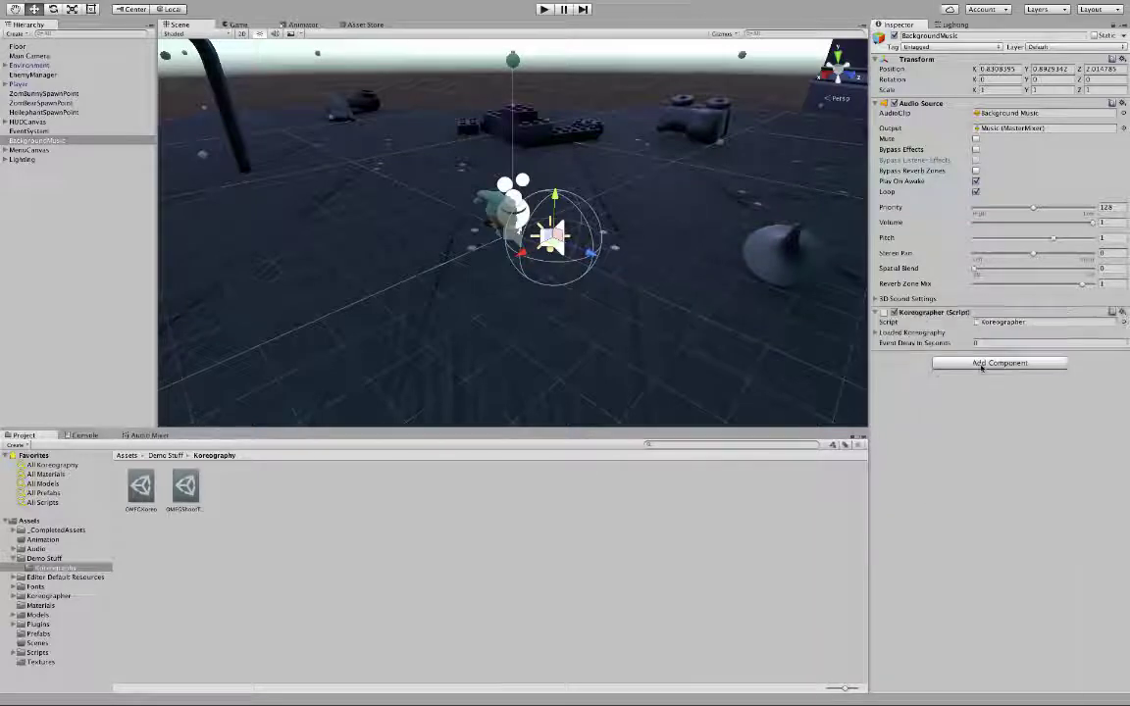
Add a Simple Music Player component to the BackgroundMusic object.
left_click(958, 364)
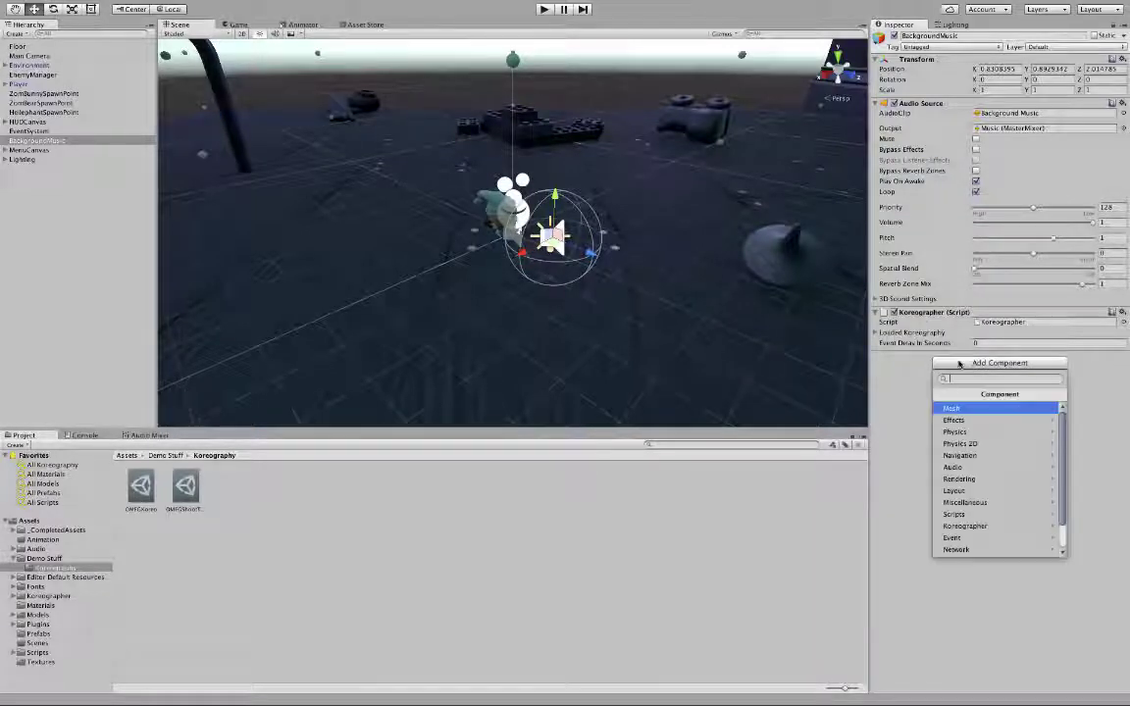
left_click(969, 524)
left_click(965, 432)
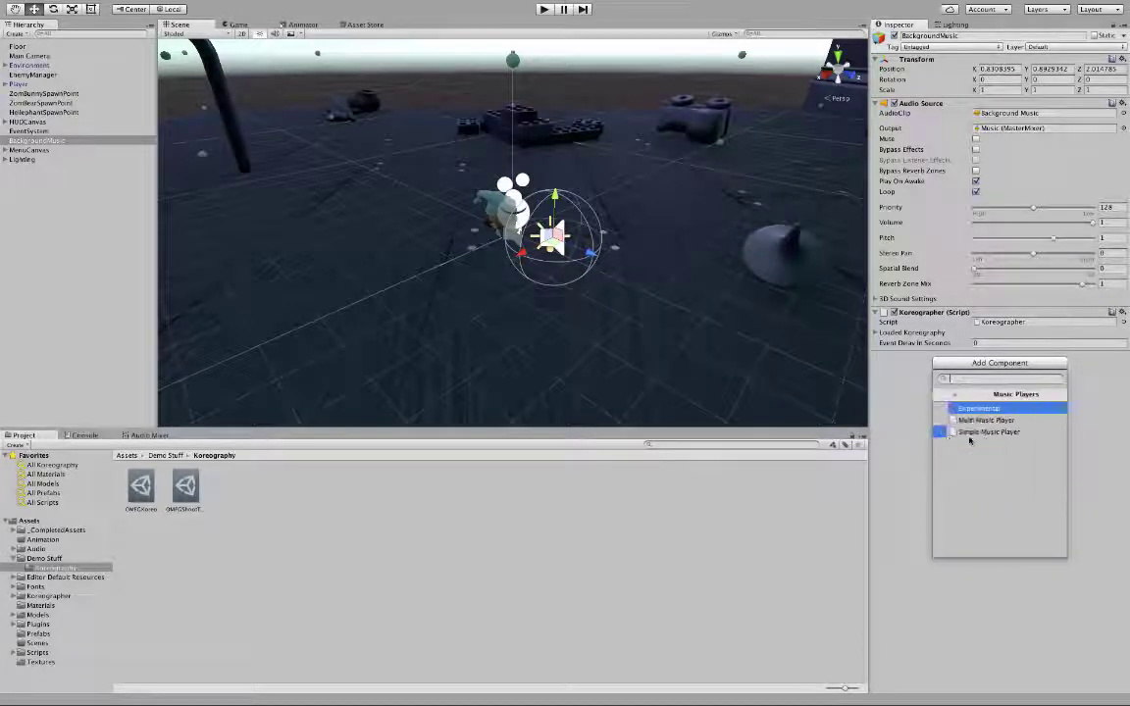
left_click(971, 432)
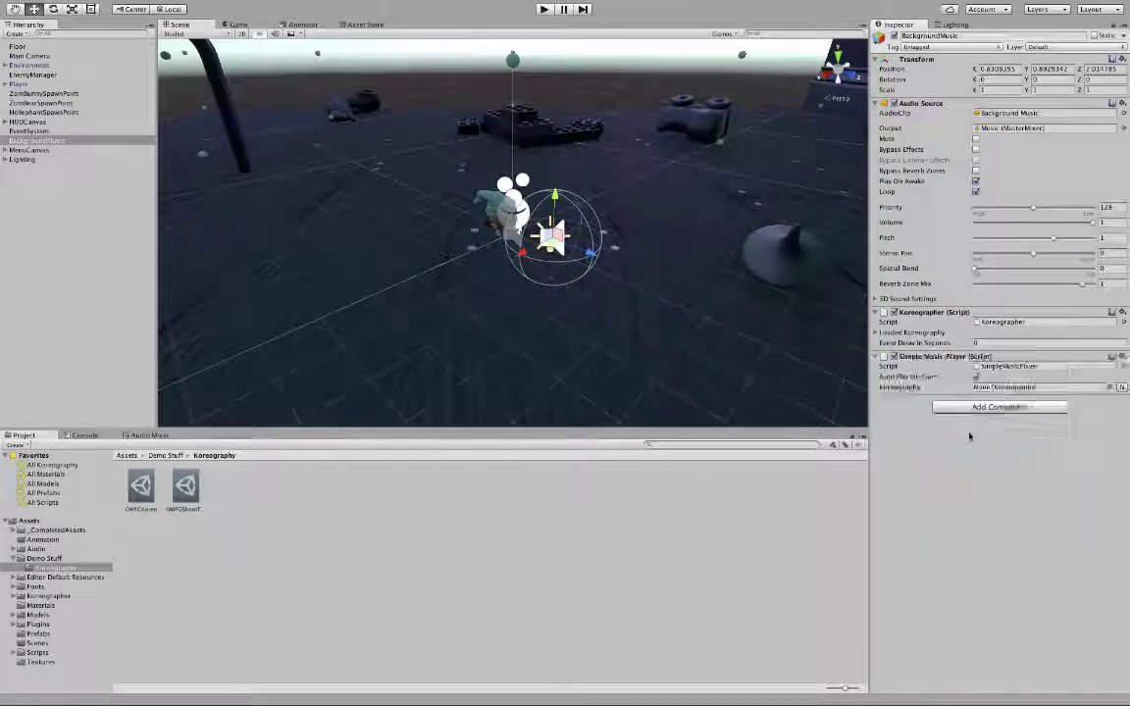
Assign OMFGKoreo as the koreography of the Simple Music Player.
left_click(1110, 387)
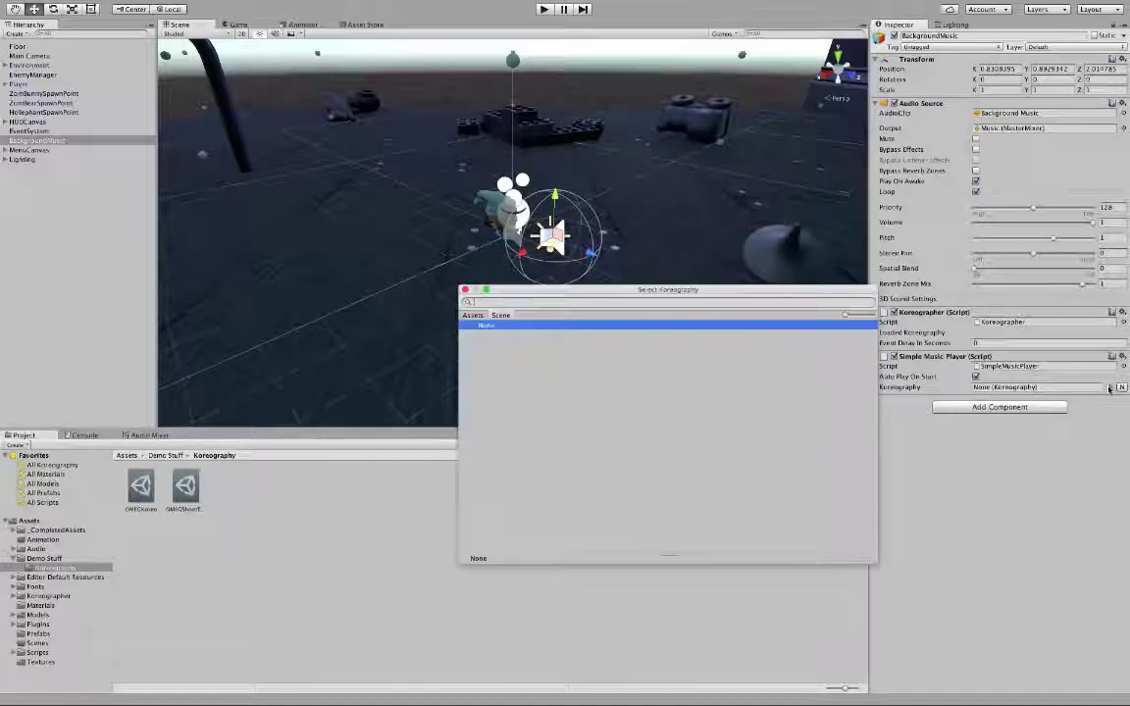
left_click(495, 335)
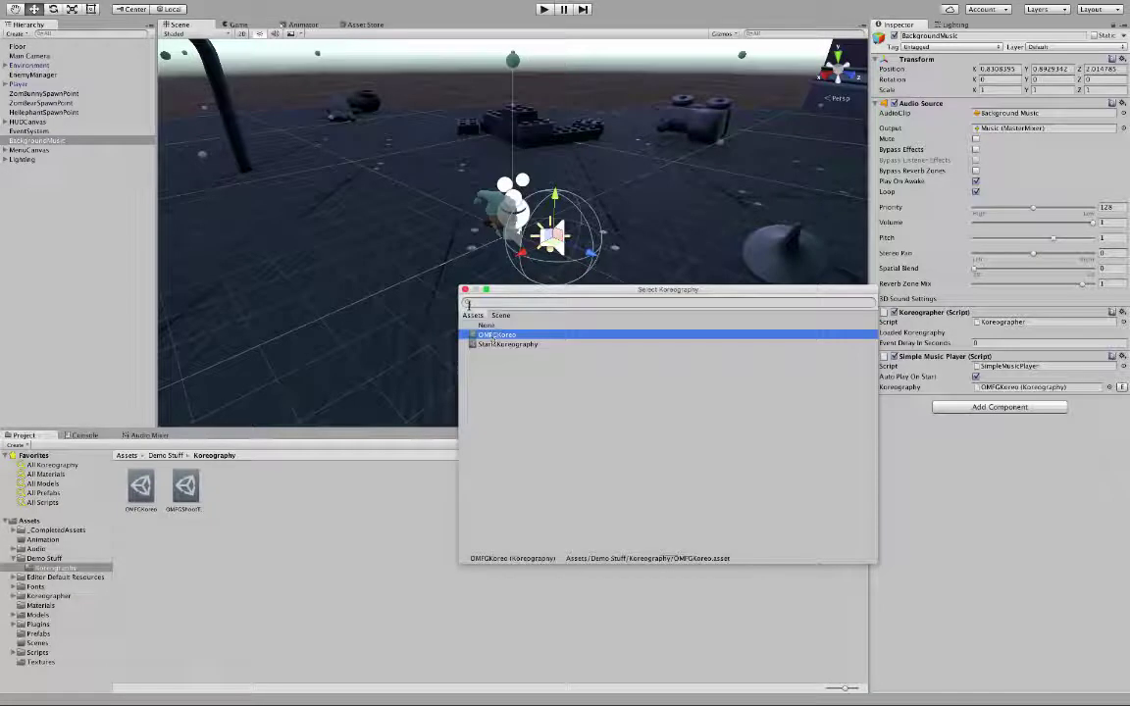
left_click(465, 290)
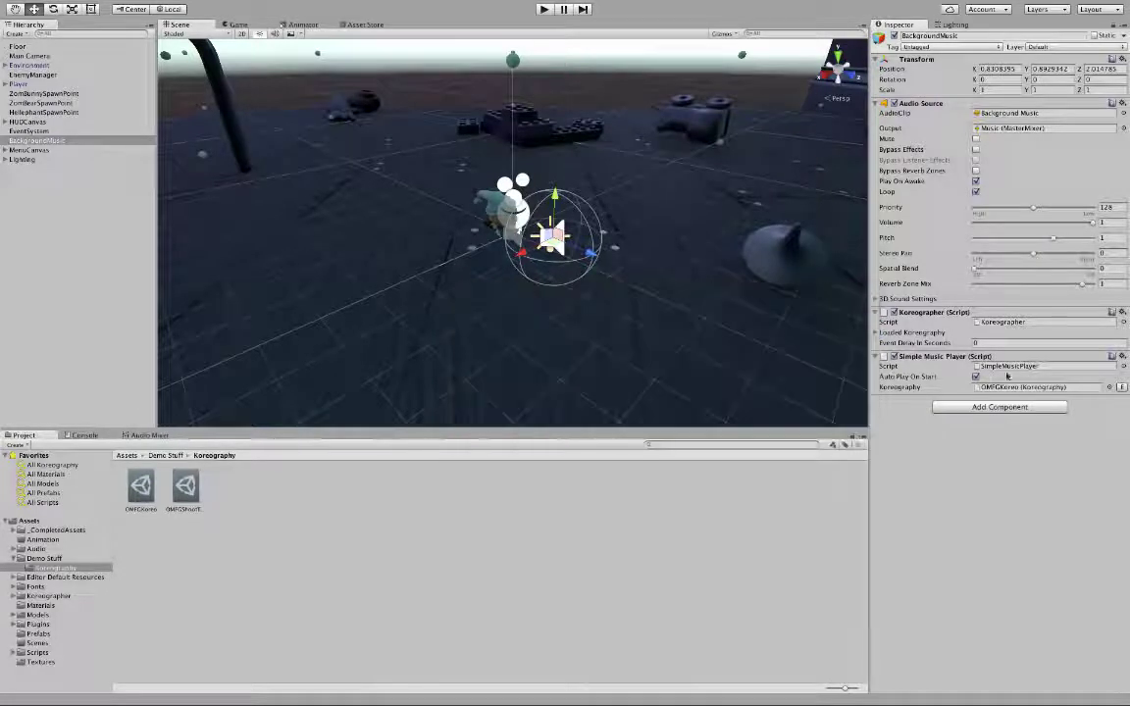
left_click(544, 9)
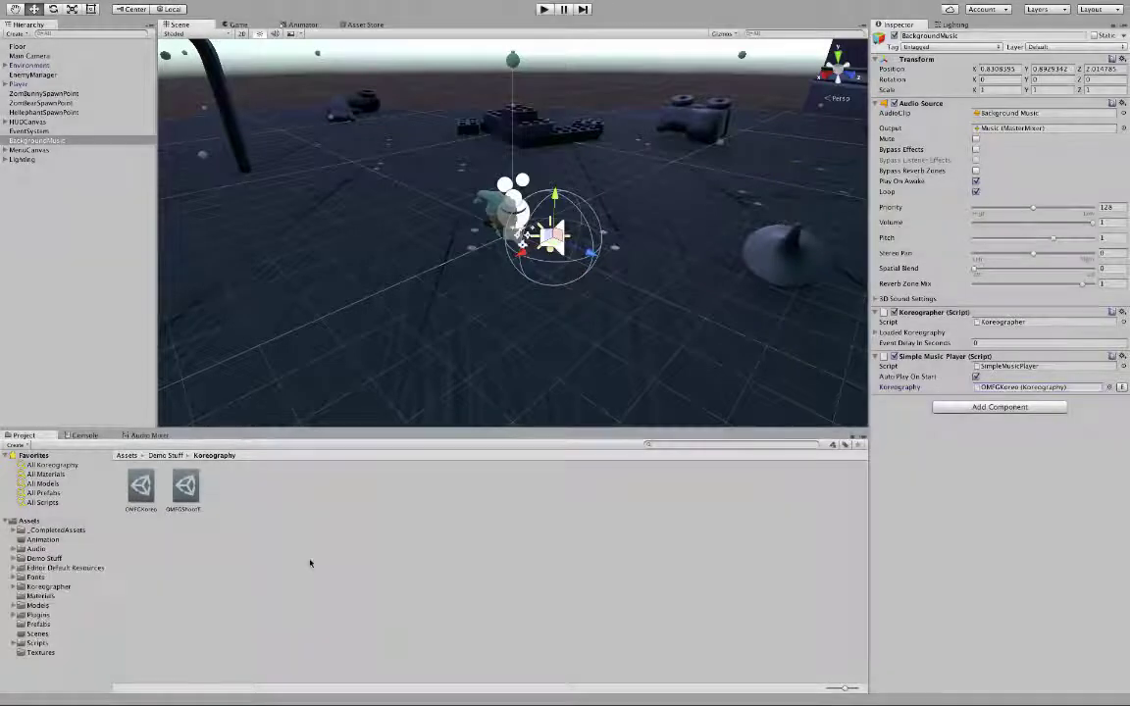
Create a C# script named MusicalShooting in the Demo Stuff folder.
left_click(310, 562)
left_click(44, 558)
right_click(263, 491)
mouse_move(291, 498)
left_click(416, 412)
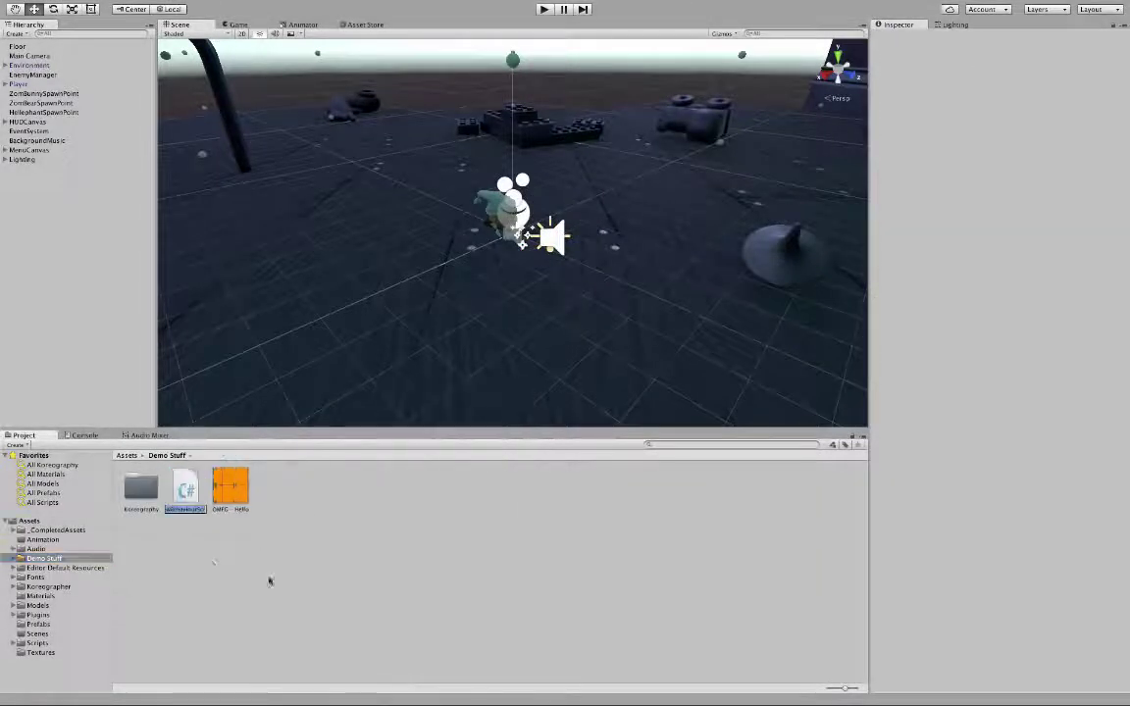
type("MusicalShooting")
key("Return")
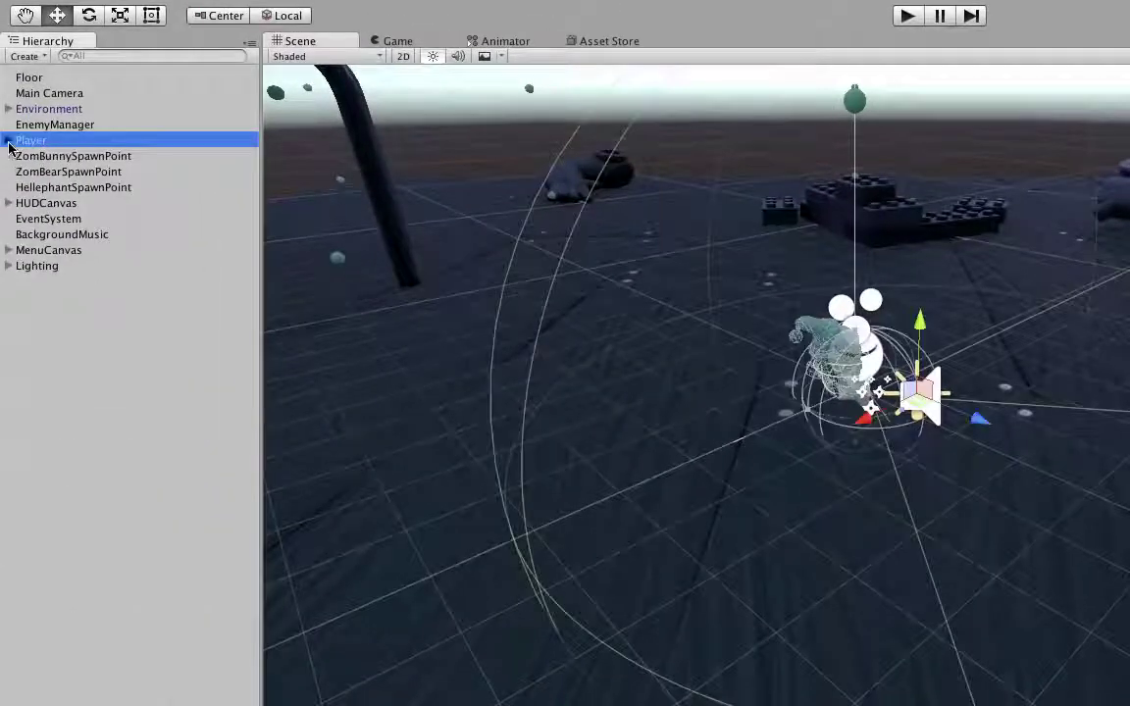
Attach the MusicalShooting script to the GunBarrelEnd object under Player.
left_click(8, 146)
left_click(36, 165)
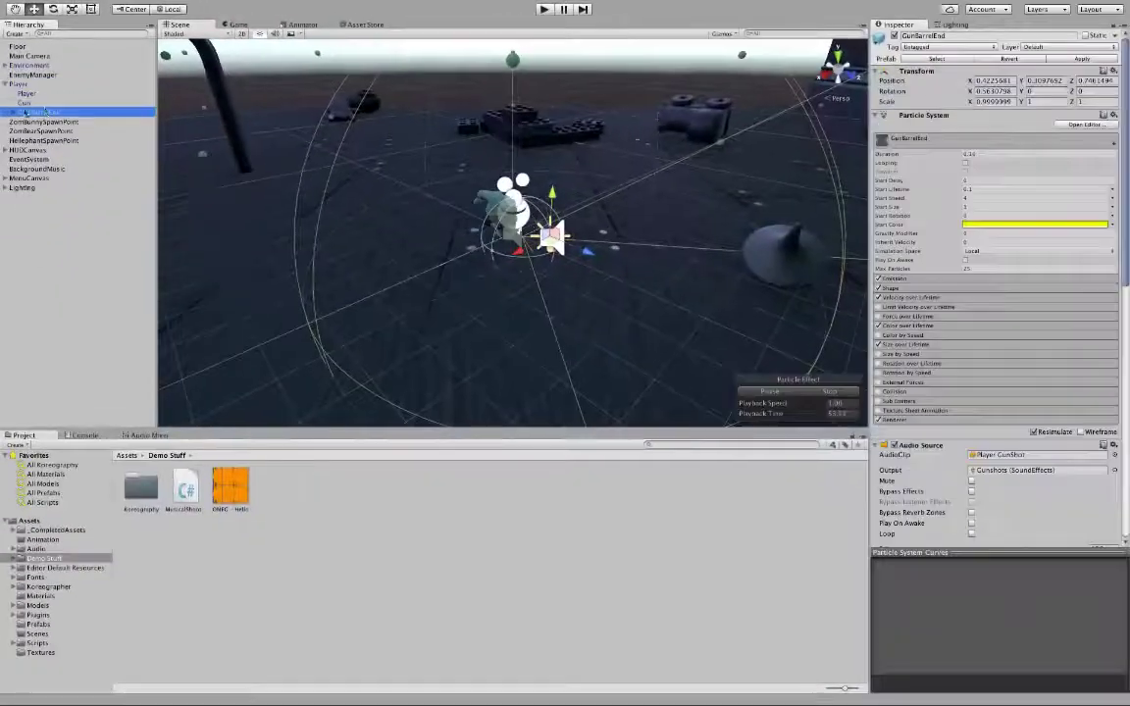
scroll(956, 353, "down", 10)
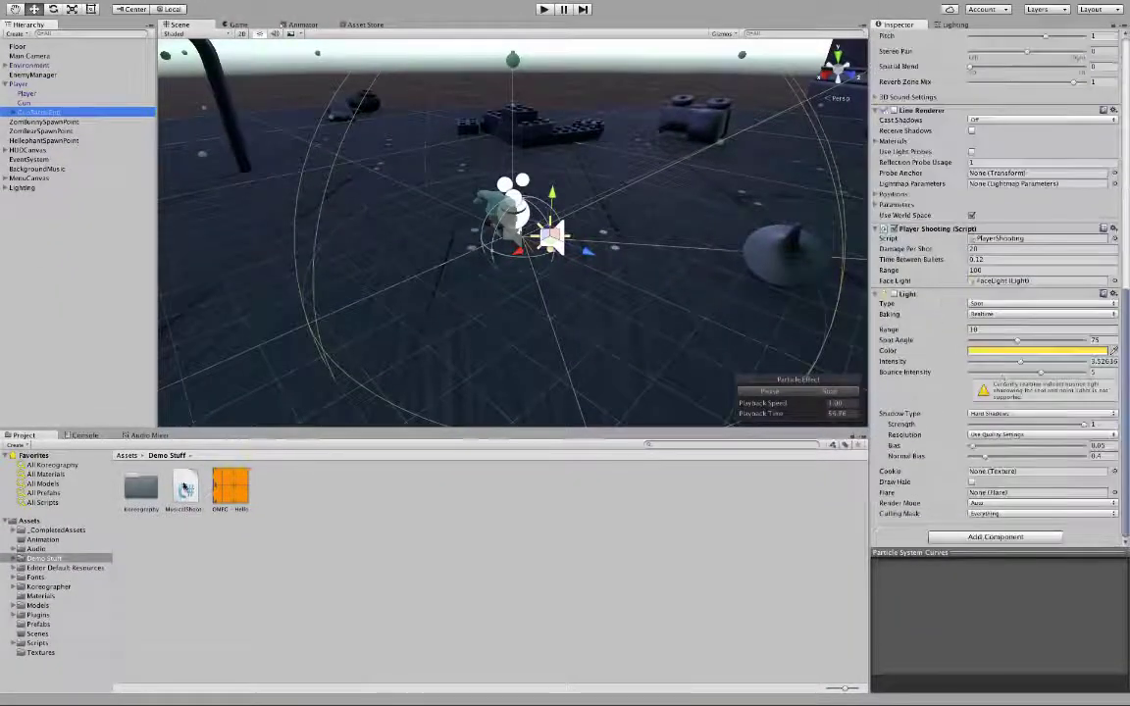
scroll(949, 252, "down", 1)
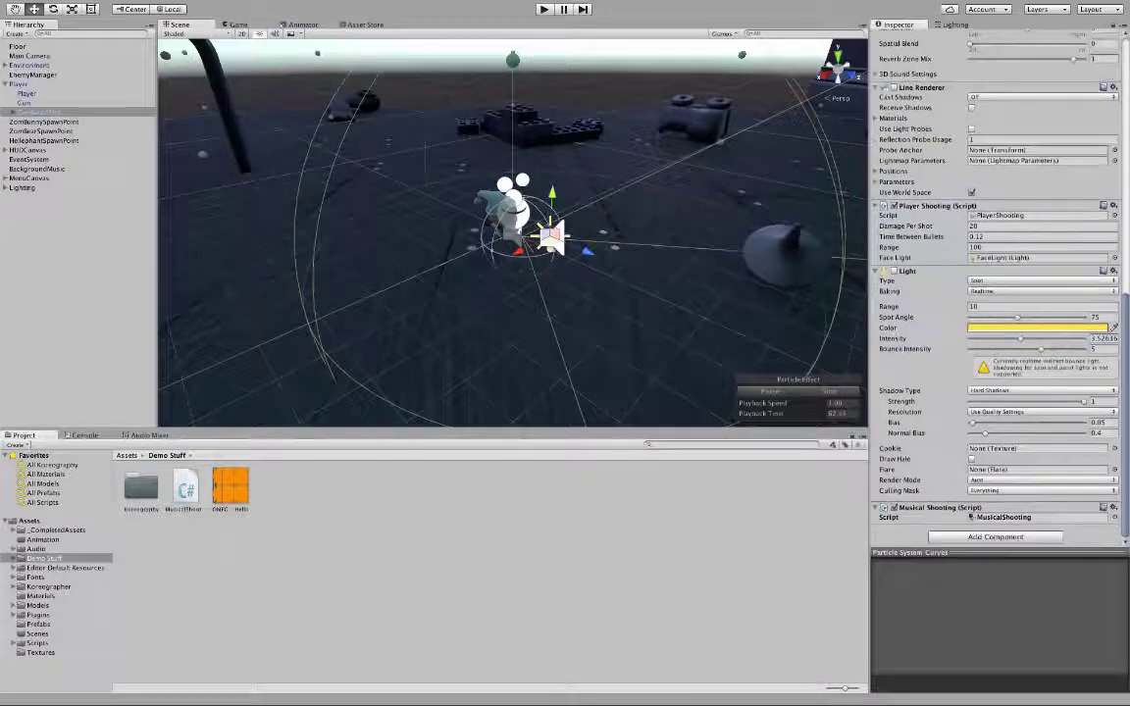
left_click(989, 604)
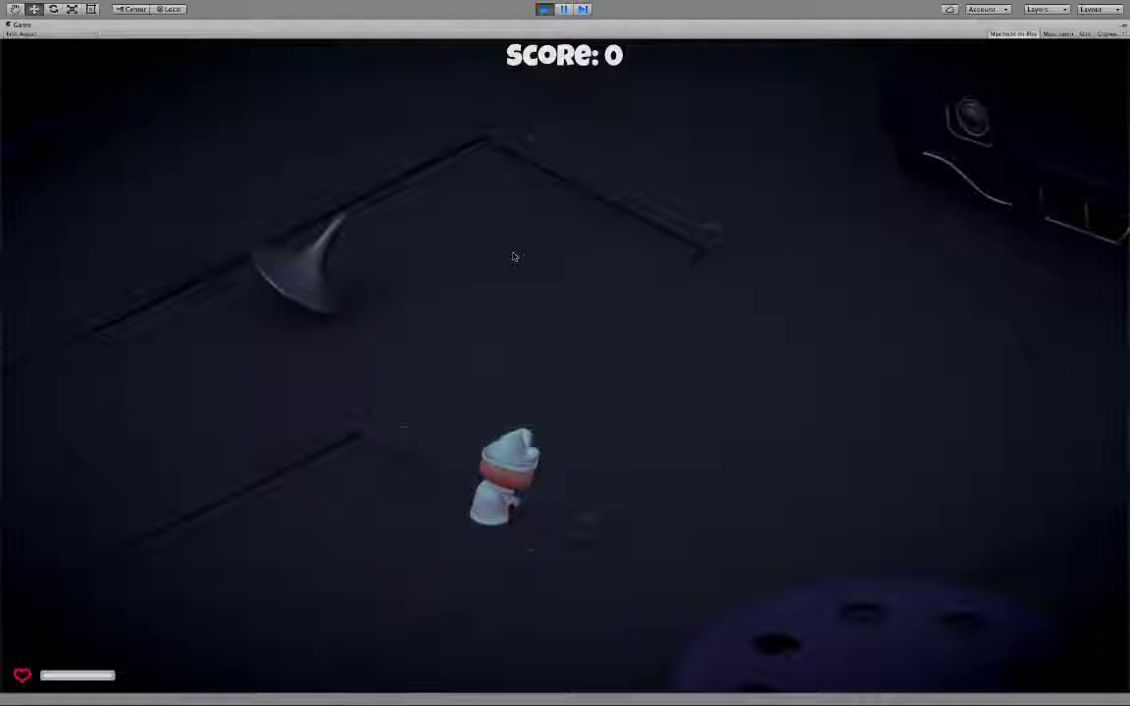
Play-test the game by moving the player around the room and firing at the approaching enemies.
key("w")
key("d")
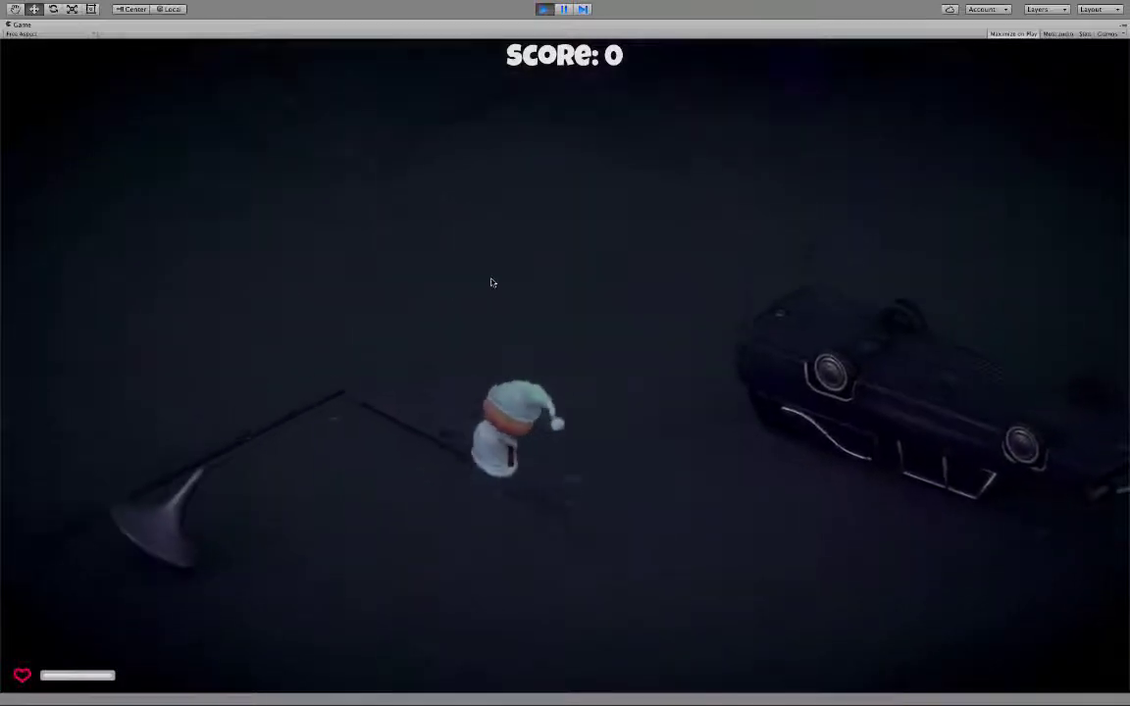
left_click(209, 414)
key("a")
left_click(215, 422)
left_click(358, 344)
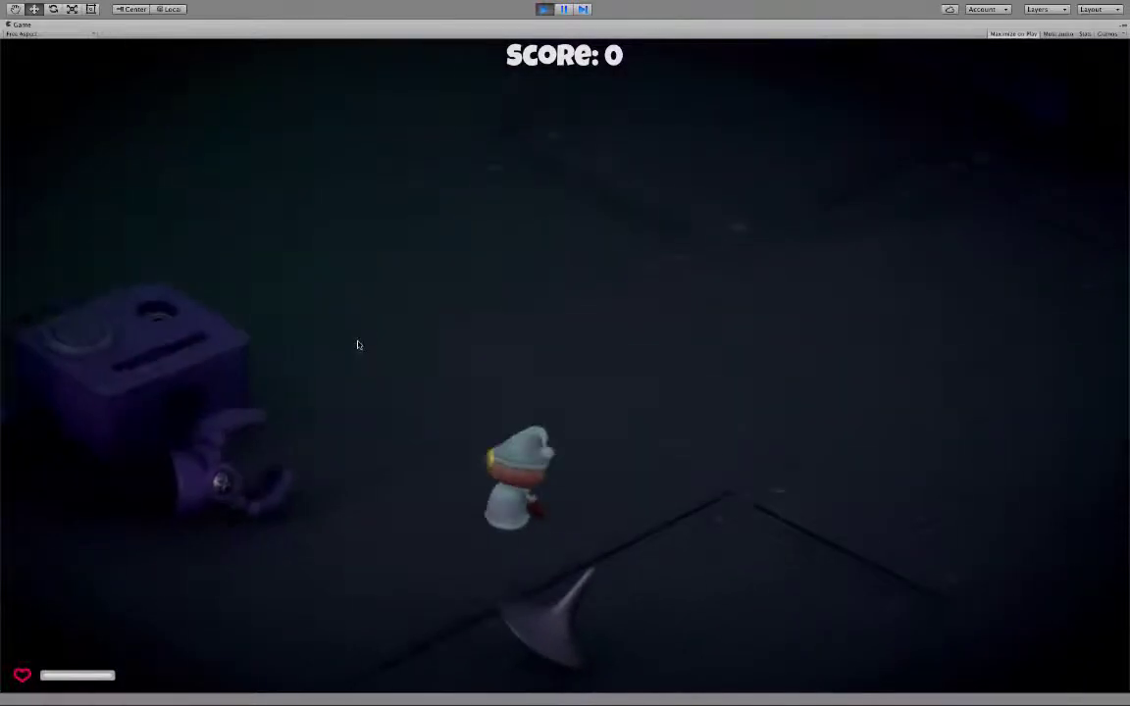
key("d")
key("w")
key("w")
left_click(78, 412)
key("a")
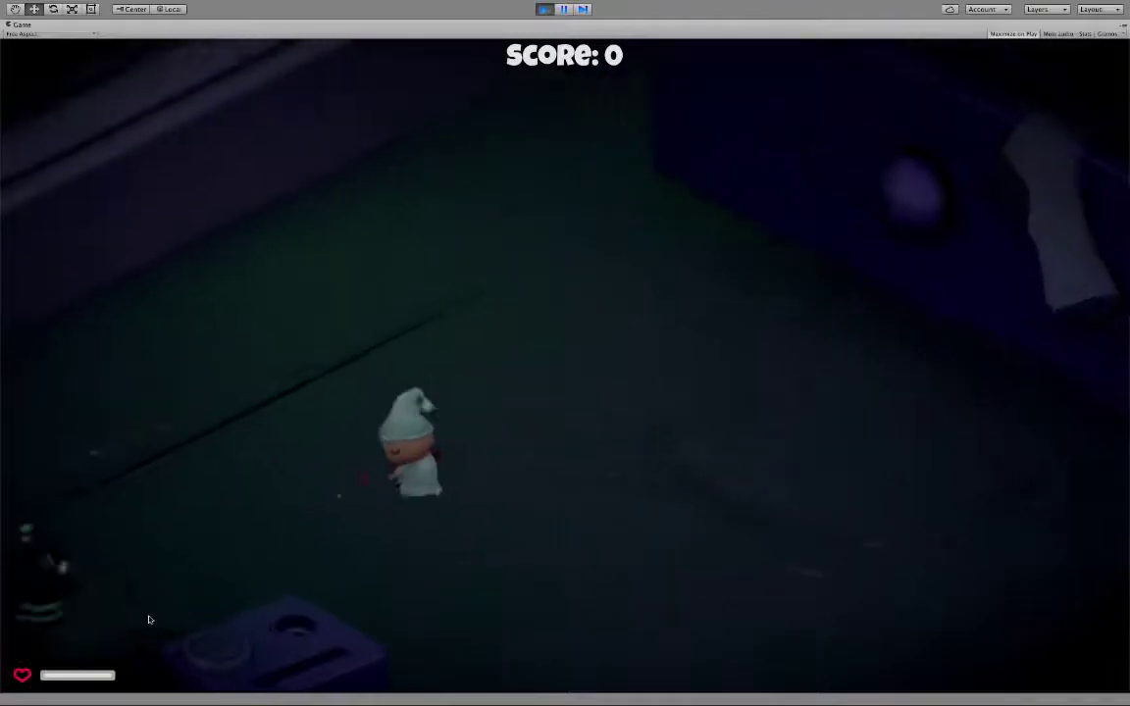
left_click(267, 609)
key("d")
left_click(250, 570)
key("s")
left_click(262, 533)
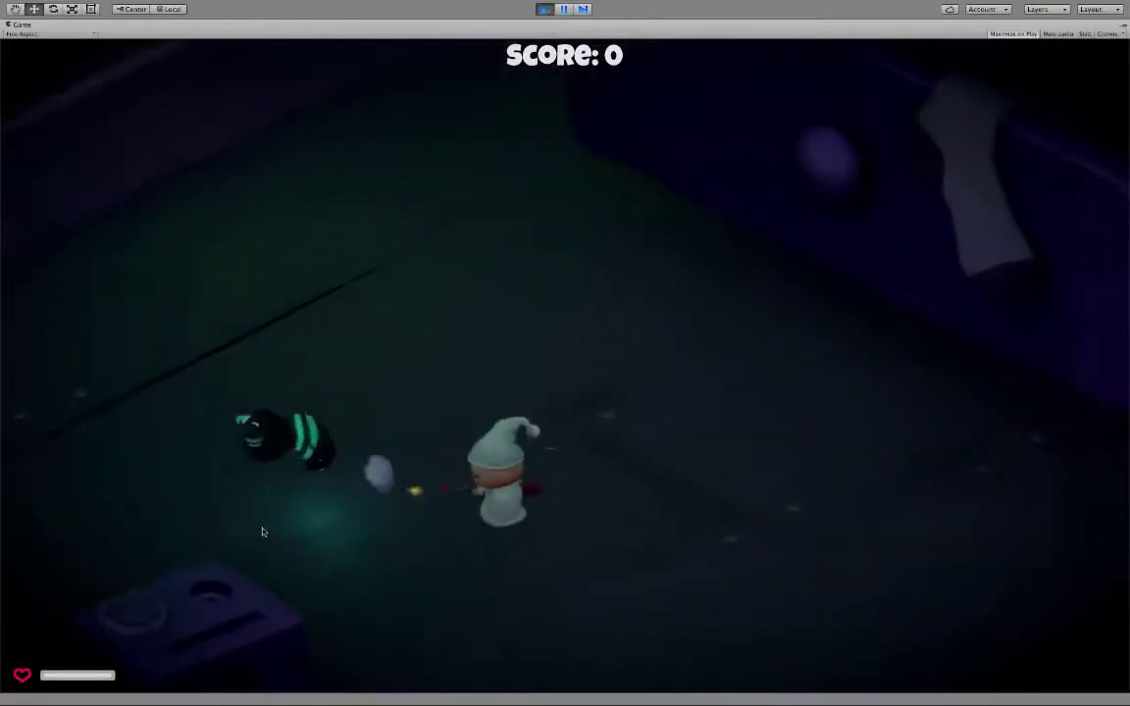
left_click(148, 508)
key("w")
key("a")
key("s")
left_click(88, 588)
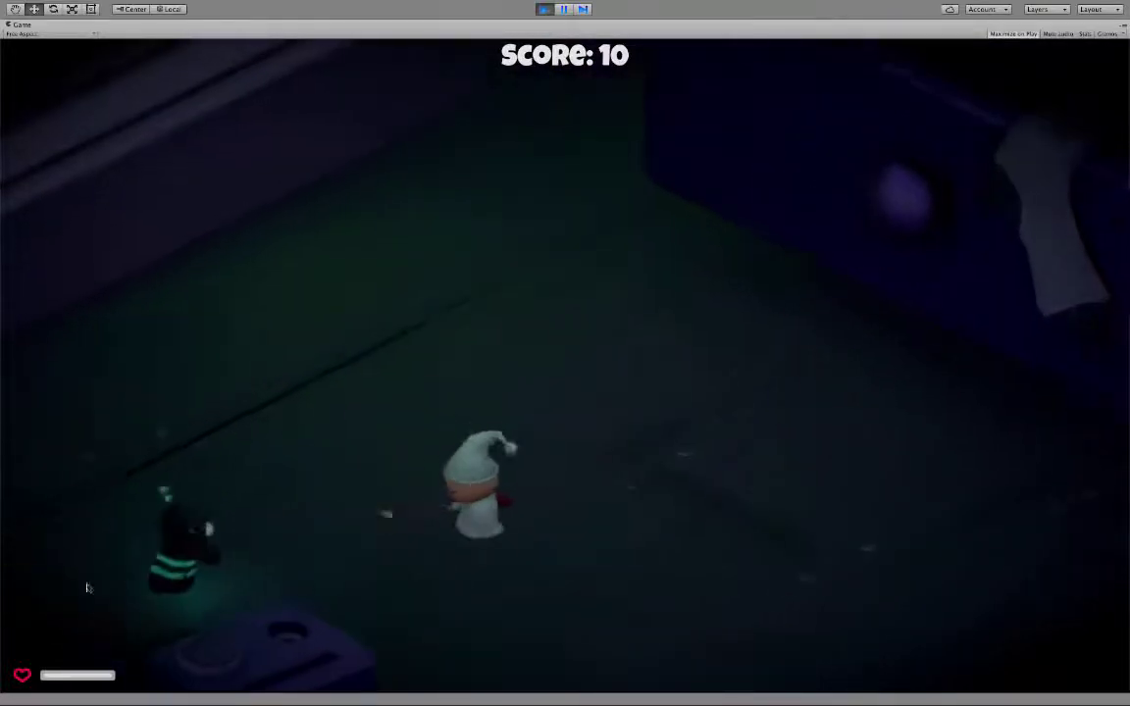
left_click(137, 569)
key("d")
key("s")
left_click(668, 429)
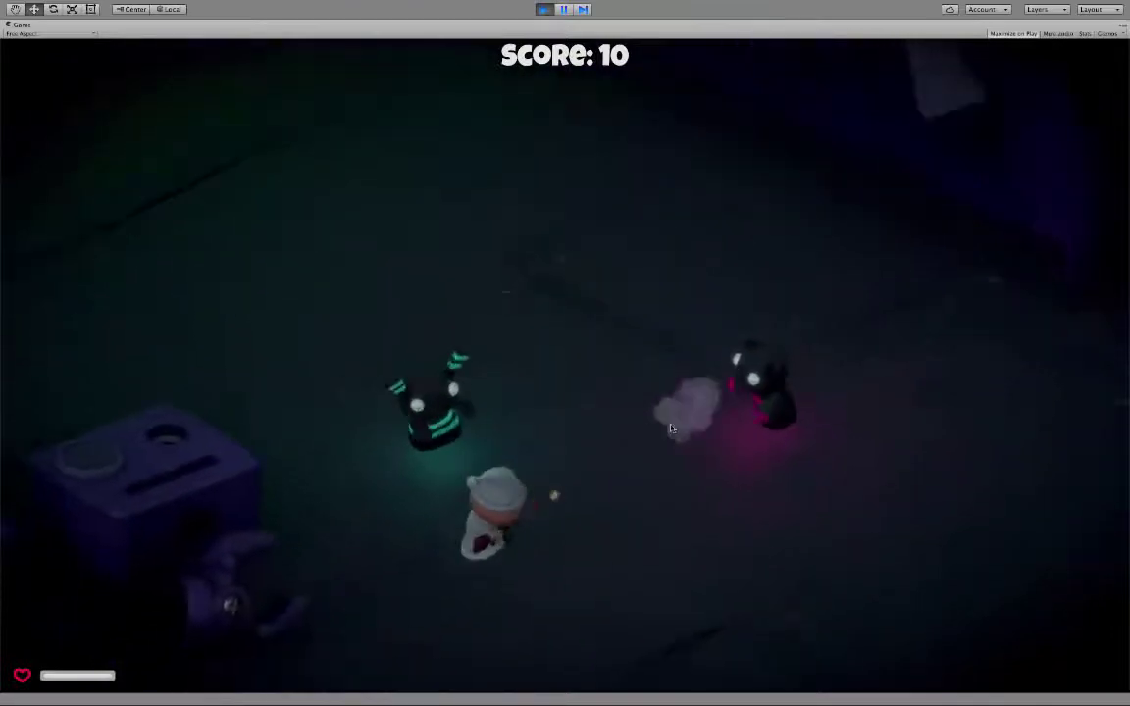